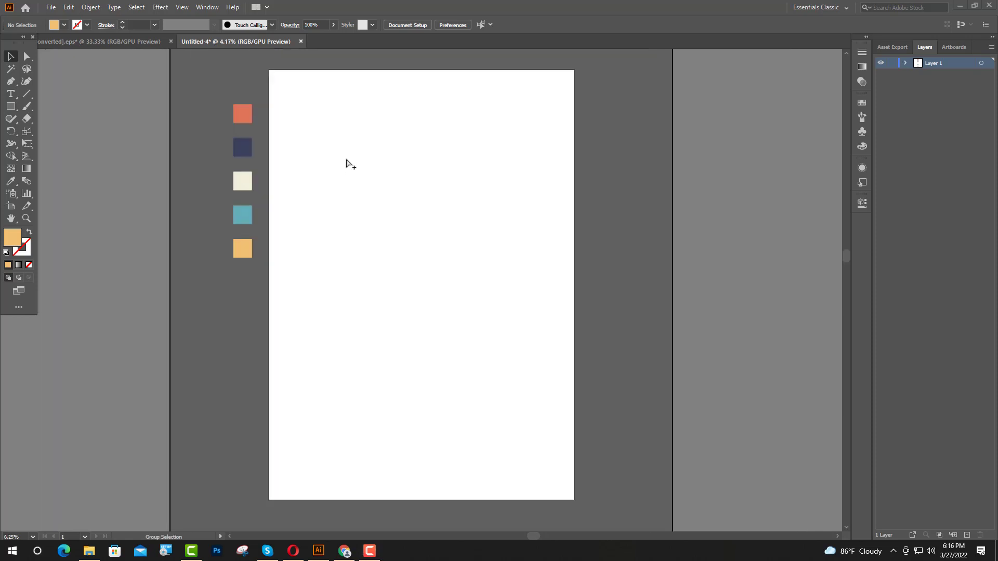
# Step: Draw a 5000 × 5000 px circle and shift it slightly up and left of the artboard centre
pyautogui.scroll(-2, 346, 162)
pyautogui.rightClick(13, 107)
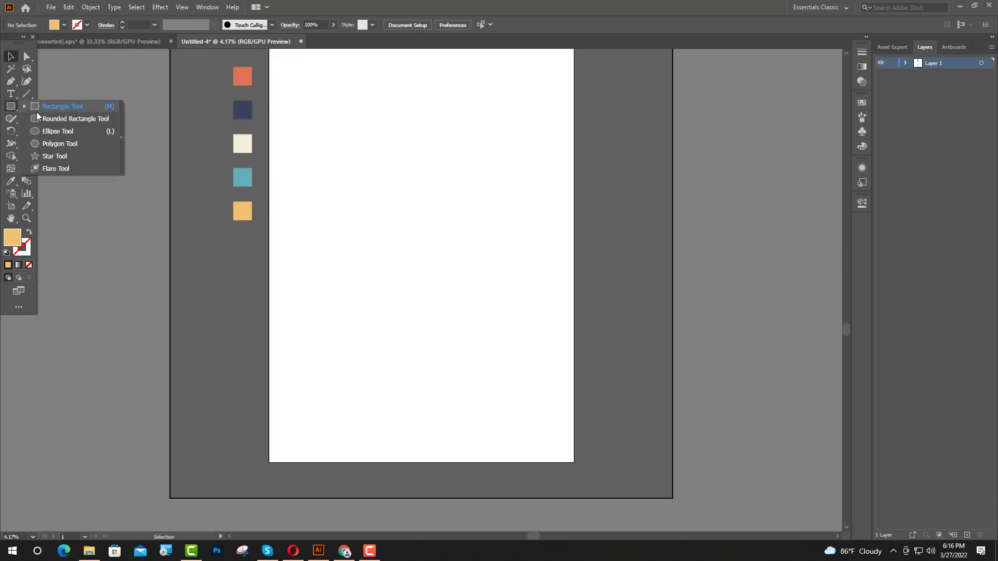
pyautogui.click(58, 131)
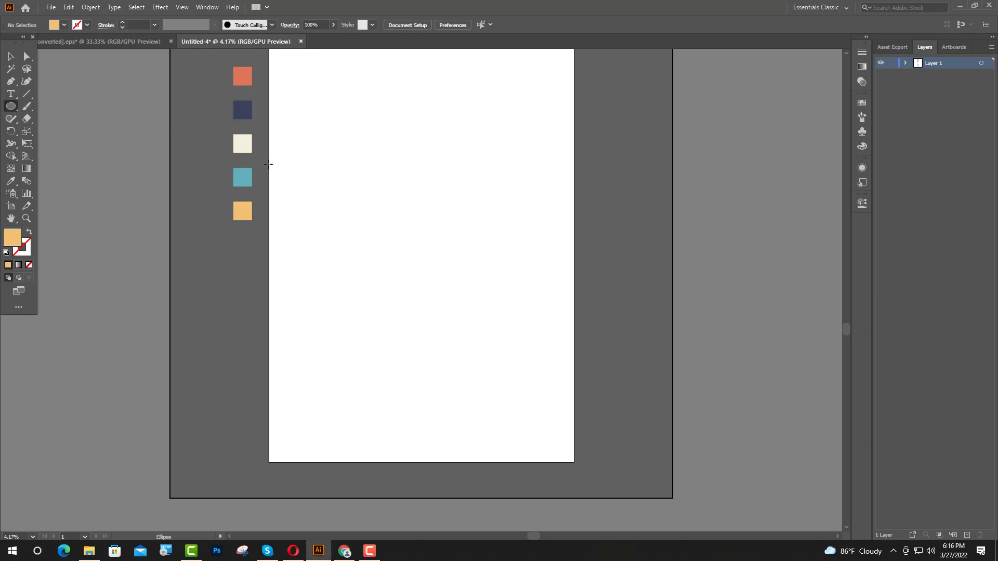
pyautogui.moveTo(385, 165); pyautogui.dragTo(539, 319)
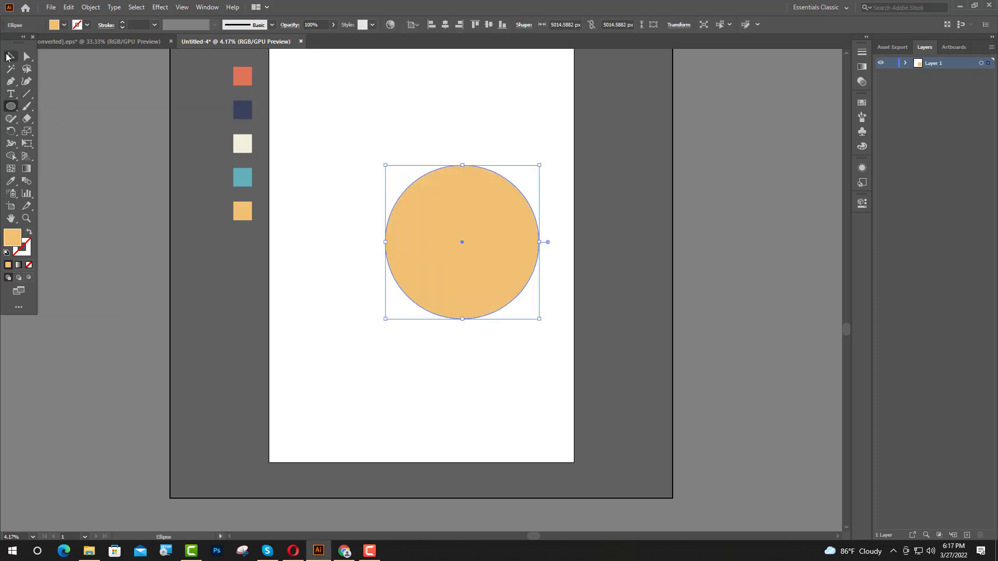
pyautogui.click(564, 24)
pyautogui.write('5000')
pyautogui.press('Return')
pyautogui.press('v')
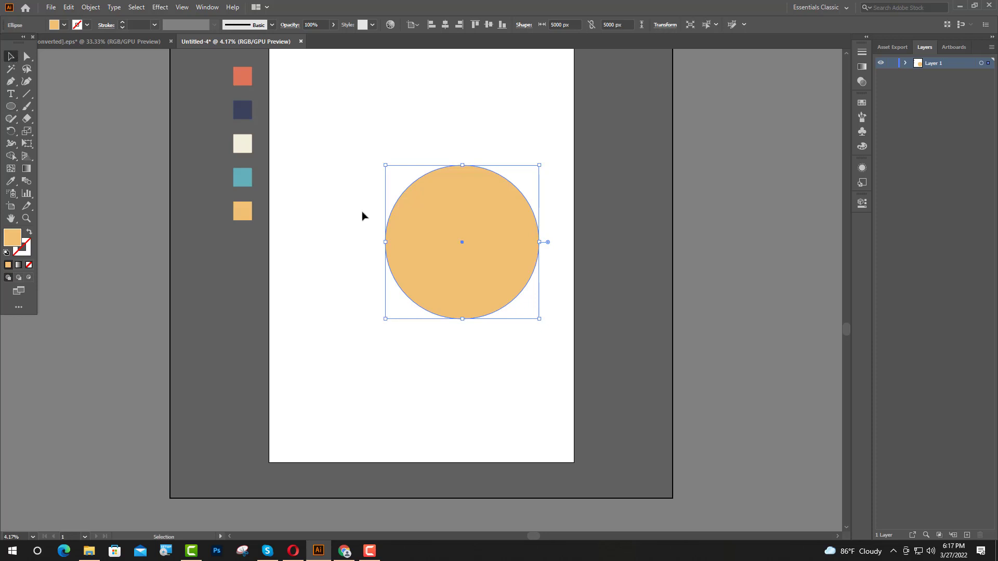
pyautogui.moveTo(453, 258); pyautogui.dragTo(418, 245)
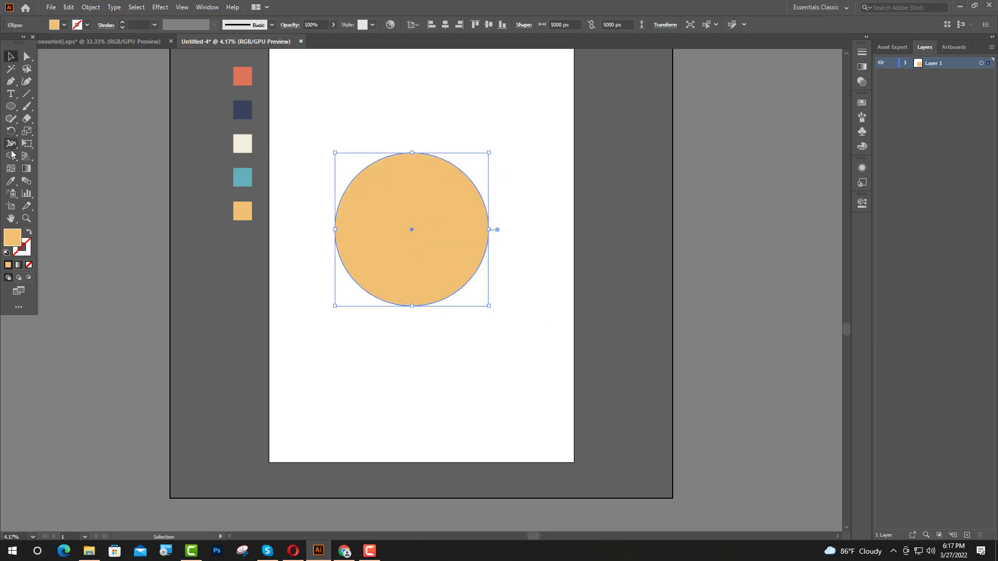
pyautogui.click(11, 182)
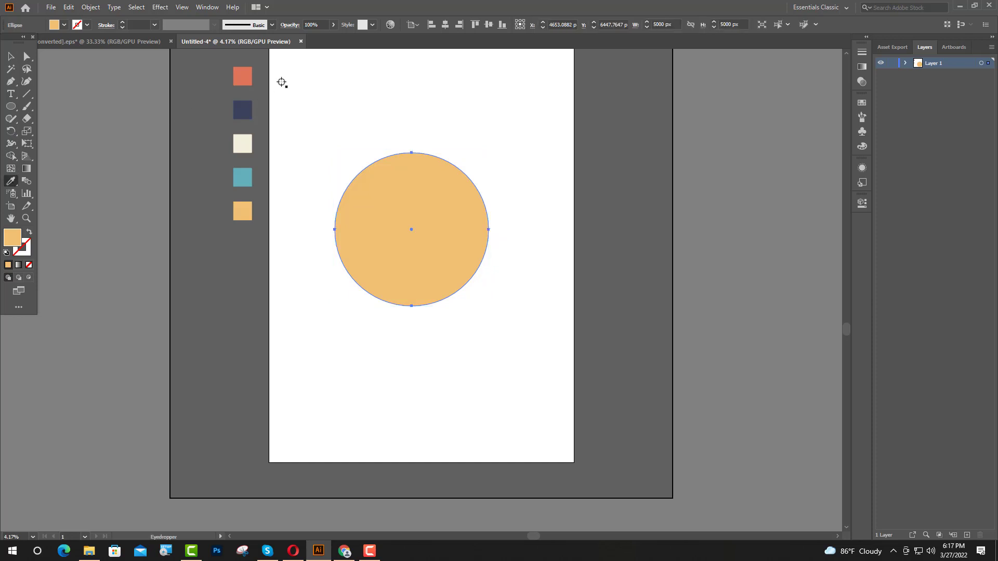
# Step: Recolour the circle with the coral swatch and draw a coral square below its right side
pyautogui.click(243, 77)
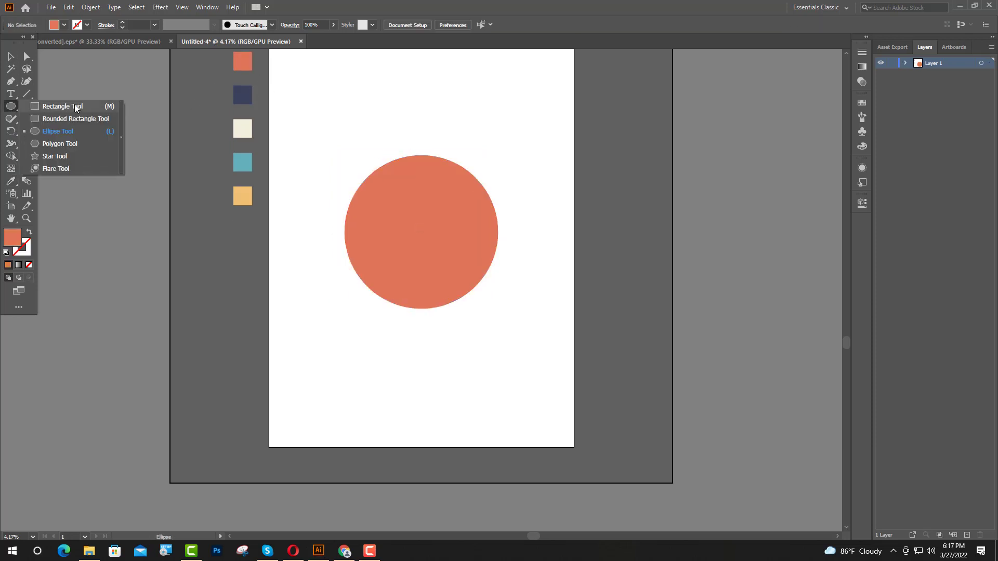
pyautogui.moveTo(11, 106); pyautogui.dragTo(79, 105)
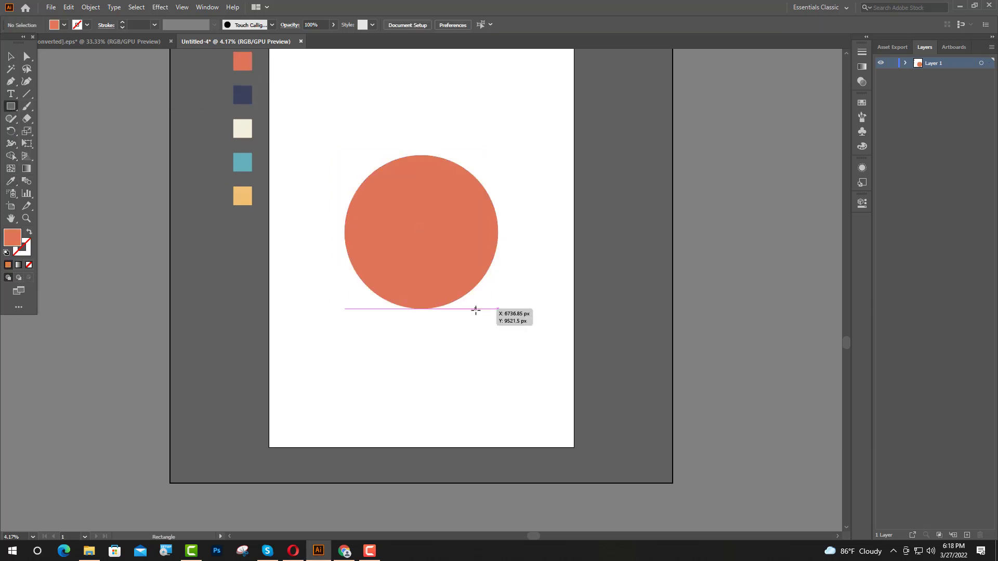
pyautogui.moveTo(476, 309); pyautogui.dragTo(526, 382)
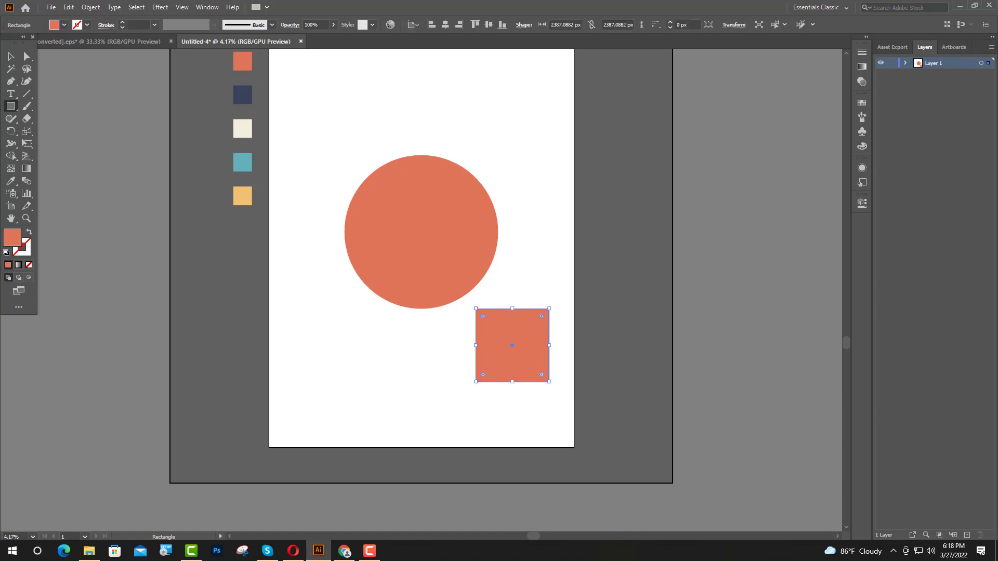
pyautogui.click(11, 57)
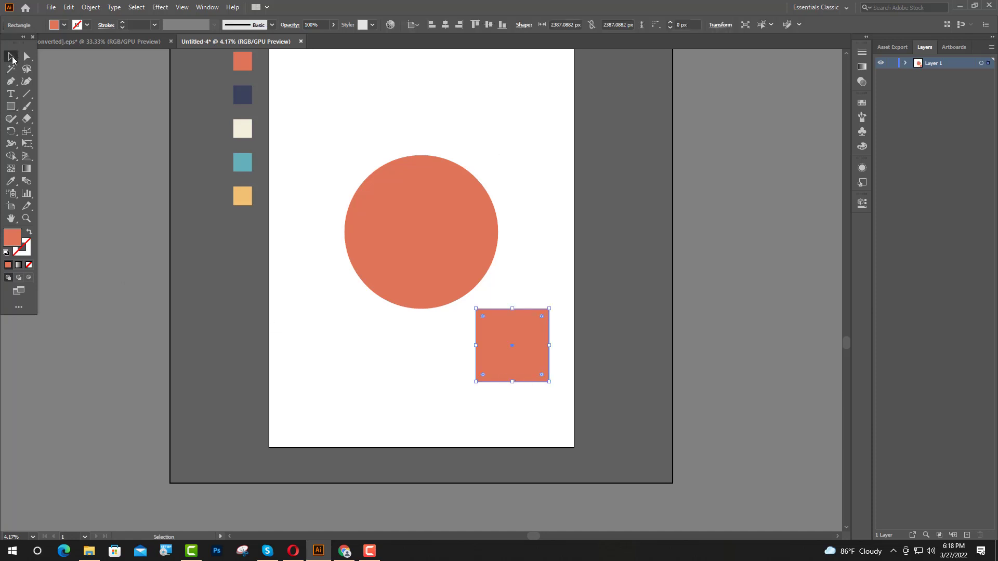
# Step: Turn the square into an unfilled navy outline
pyautogui.click(30, 233)
pyautogui.press('i')
pyautogui.click(243, 95)
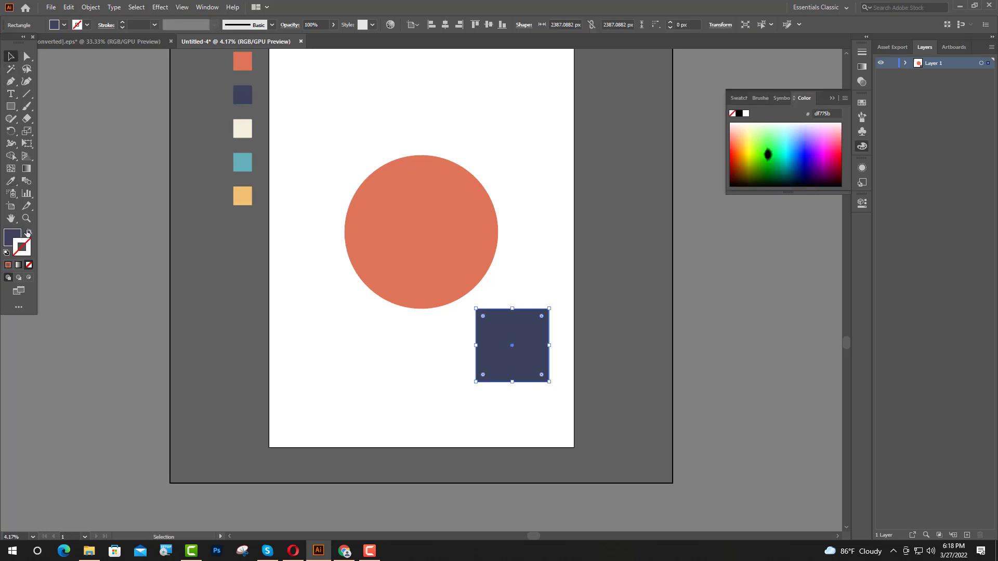
pyautogui.click(28, 233)
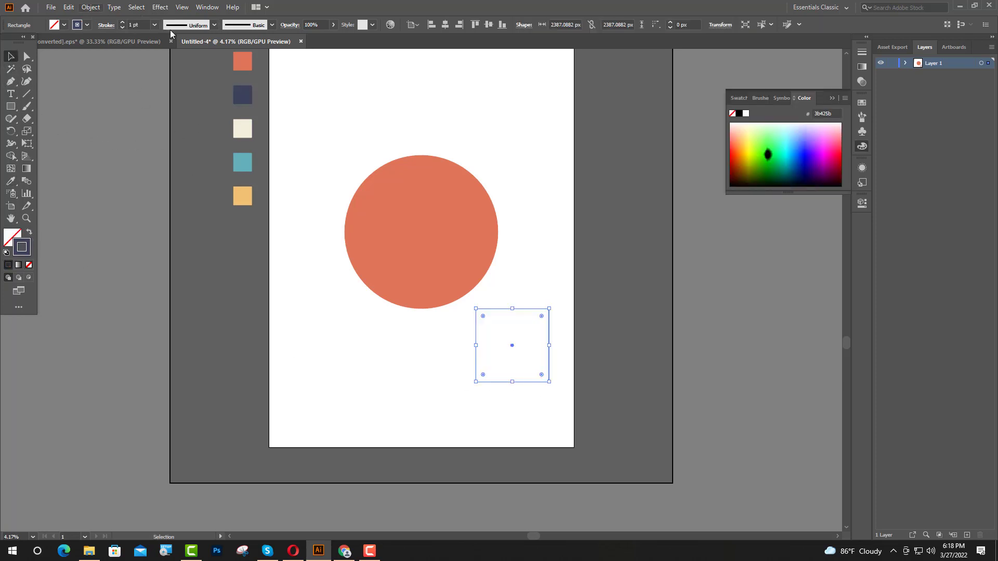
# Step: Apply the Touch Calligraphic brush to the square's outline
pyautogui.click(862, 117)
pyautogui.click(789, 118)
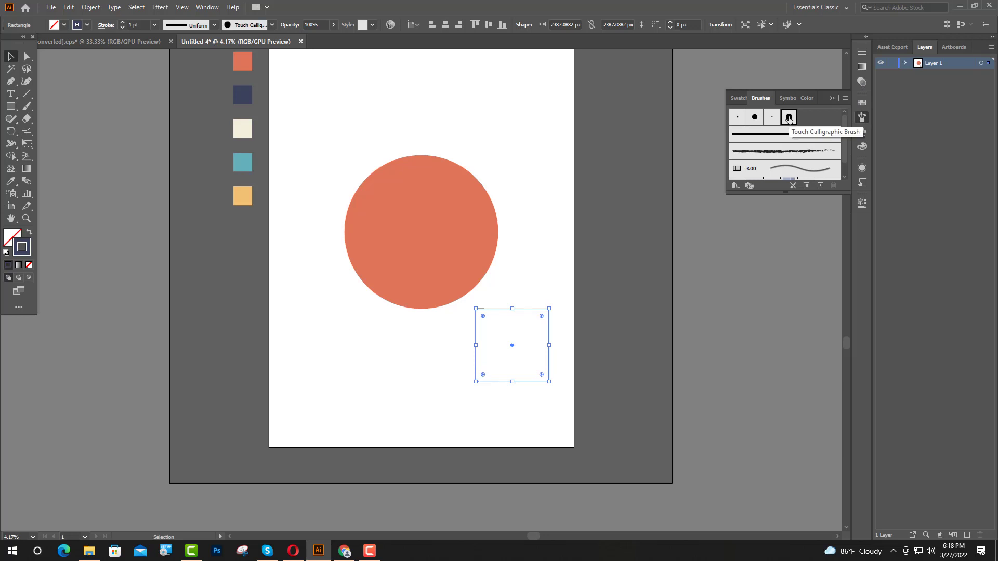
pyautogui.click(830, 98)
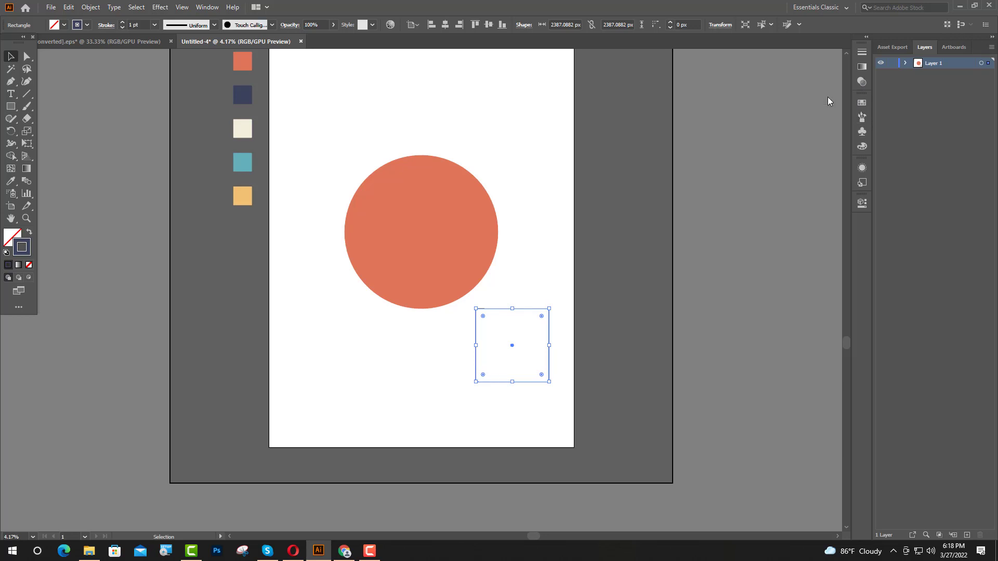
# Step: Set the outline's stroke weight to 10 pt and deselect the square
pyautogui.click(863, 202)
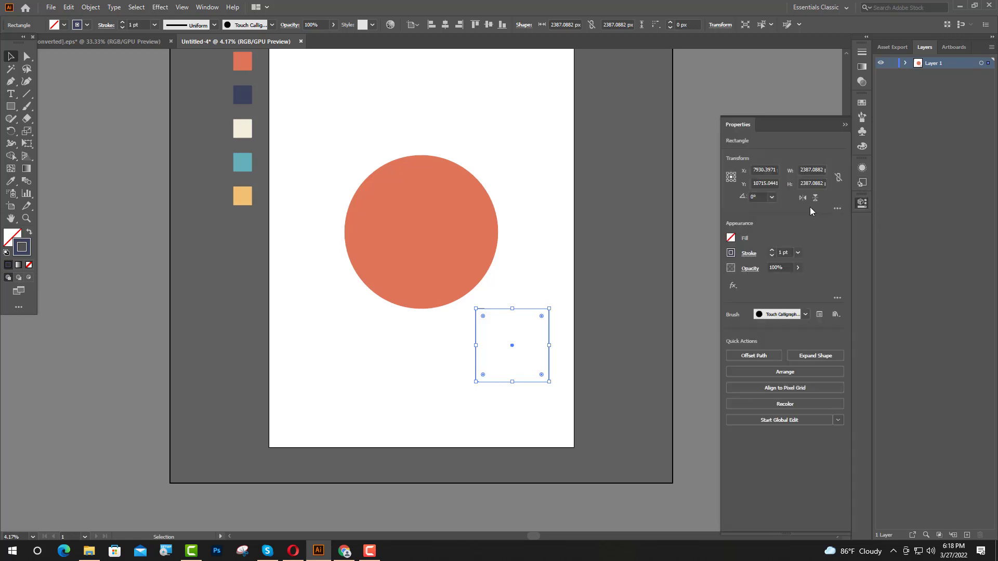
pyautogui.click(781, 252)
pyautogui.write('12')
pyautogui.press('Return')
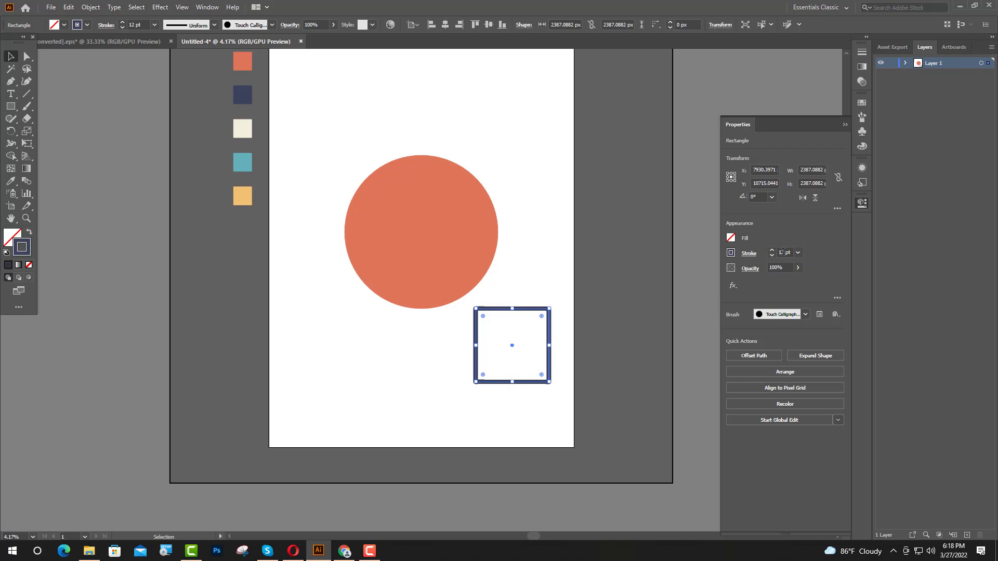
pyautogui.click(784, 252)
pyautogui.write('10')
pyautogui.press('Return')
pyautogui.click(845, 125)
pyautogui.click(788, 114)
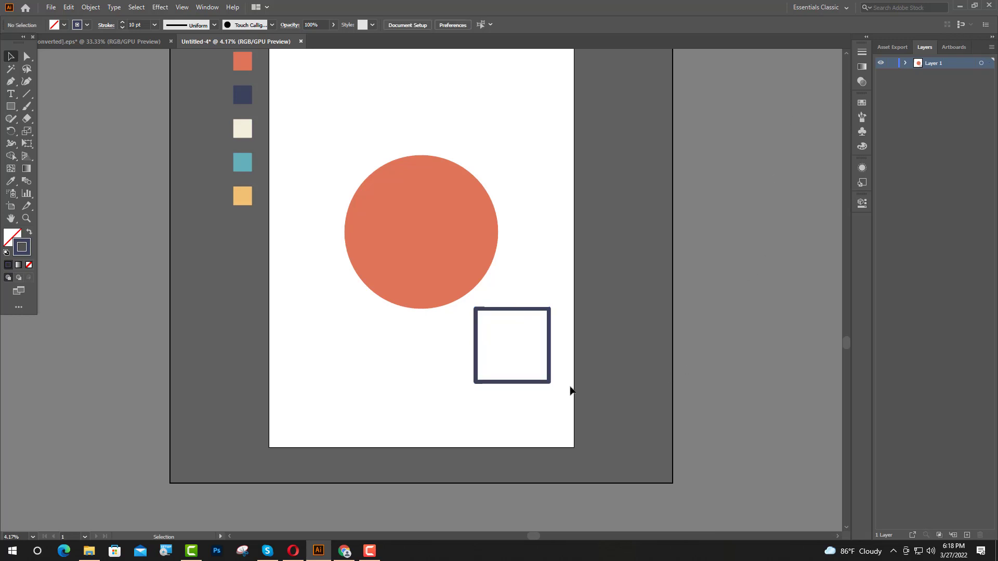
# Step: Drag the tilted navy outline up until its corner overlaps the coral circle's lower-right edge
pyautogui.keyDown('alt'); pyautogui.scroll(1, 545, 381); pyautogui.keyUp('alt')
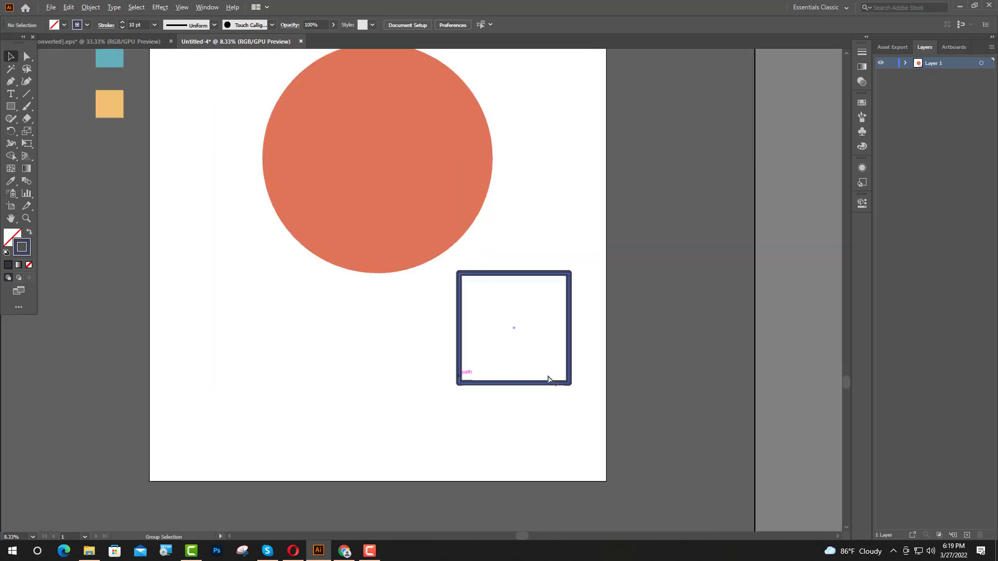
pyautogui.scroll(1, 575, 394)
pyautogui.scroll(2, 575, 395)
pyautogui.keyDown('alt'); pyautogui.scroll(-1, 571, 399); pyautogui.keyUp('alt')
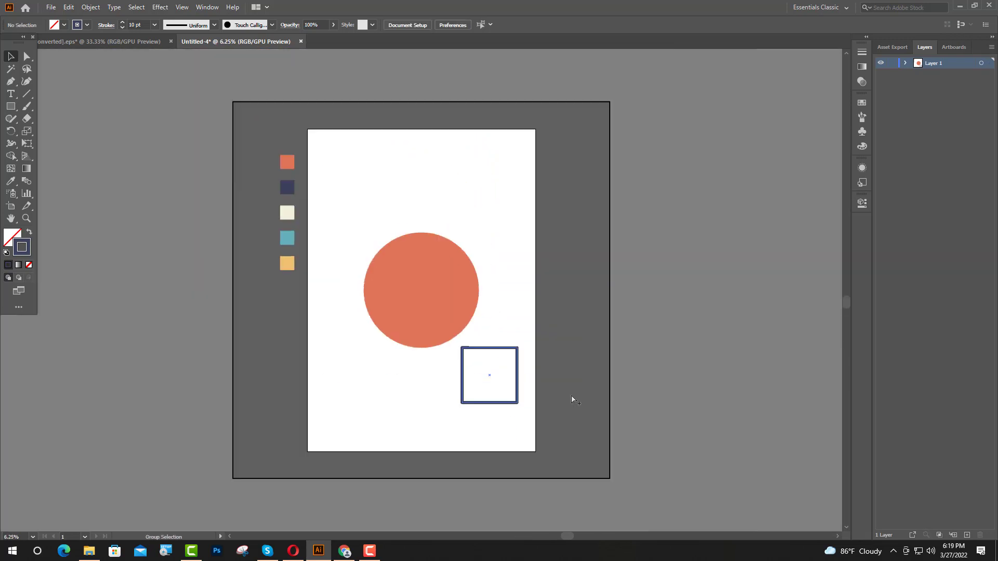
pyautogui.keyDown('alt'); pyautogui.scroll(2, 569, 405); pyautogui.keyUp('alt')
pyautogui.keyDown('alt'); pyautogui.scroll(-3, 569, 407); pyautogui.keyUp('alt')
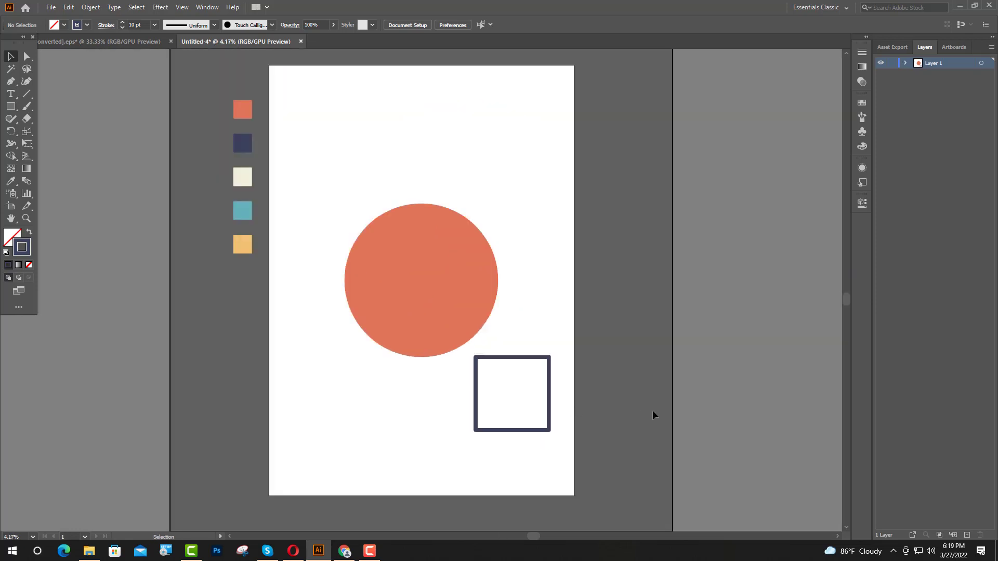
pyautogui.moveTo(549, 424)
pyautogui.mouseDown()
pyautogui.moveTo(528, 415)
pyautogui.moveTo(518, 441)
pyautogui.moveTo(505, 401)
pyautogui.mouseUp()
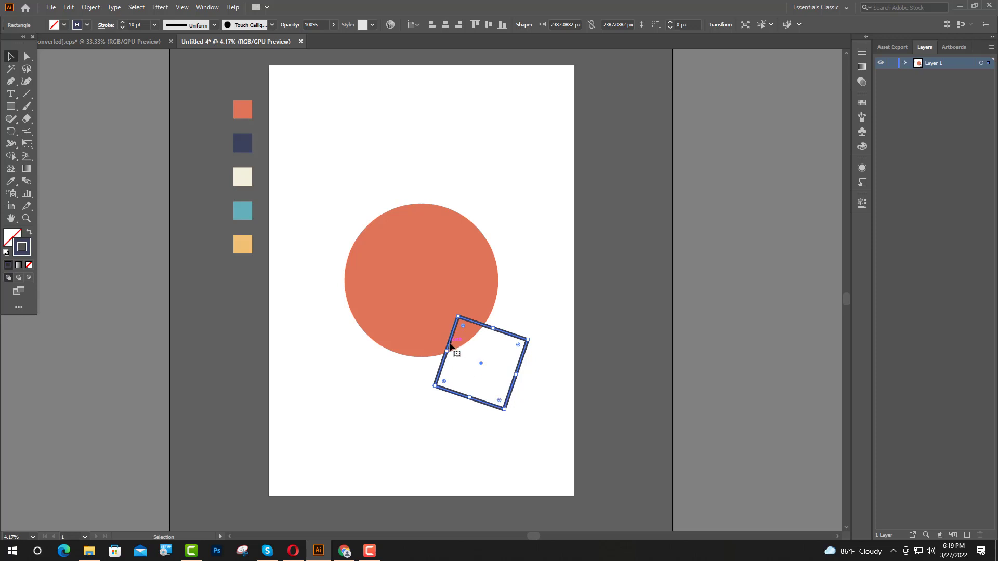
# Step: Alt-drag a corner of the navy square to create a smaller copy inside it
pyautogui.click(648, 341)
pyautogui.click(517, 371)
pyautogui.press('a')
pyautogui.press('v')
pyautogui.moveTo(458, 316); pyautogui.dragTo(467, 331)
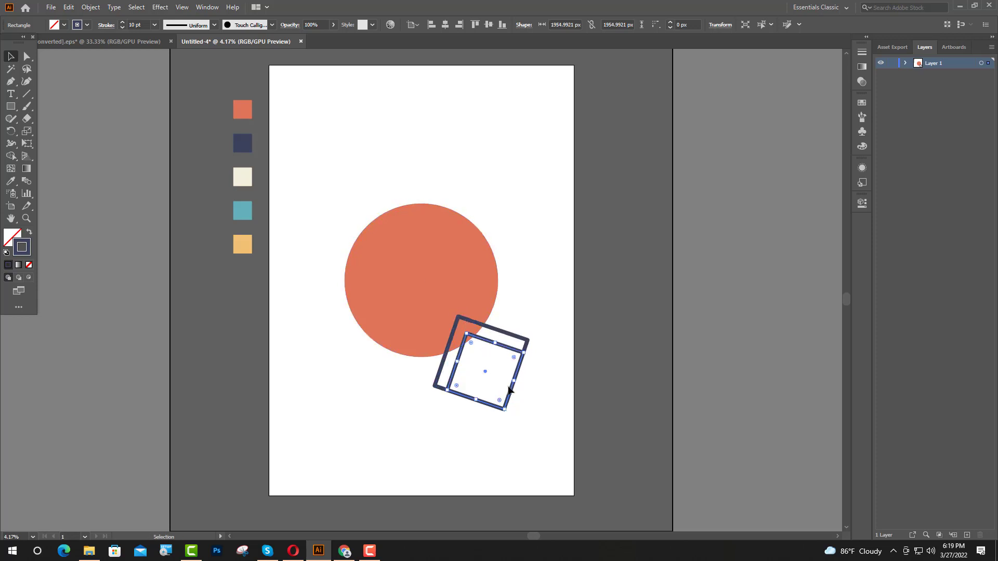
pyautogui.moveTo(466, 334); pyautogui.dragTo(477, 347)
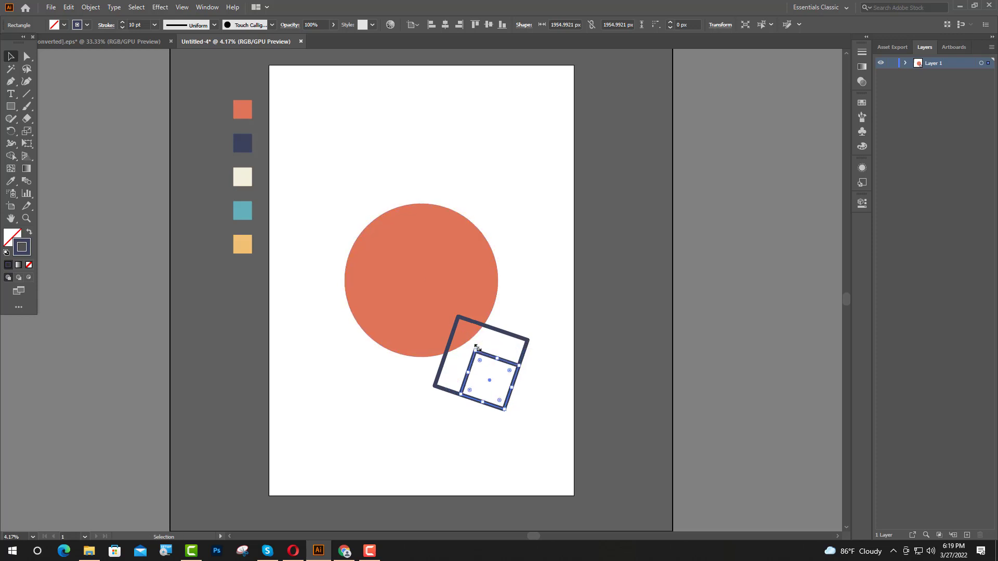
# Step: Select both squares and centre them horizontally and vertically using Align to Selection
pyautogui.click(686, 315)
pyautogui.click(491, 357)
pyautogui.keyDown('shift'); pyautogui.click(498, 336); pyautogui.keyUp('shift')
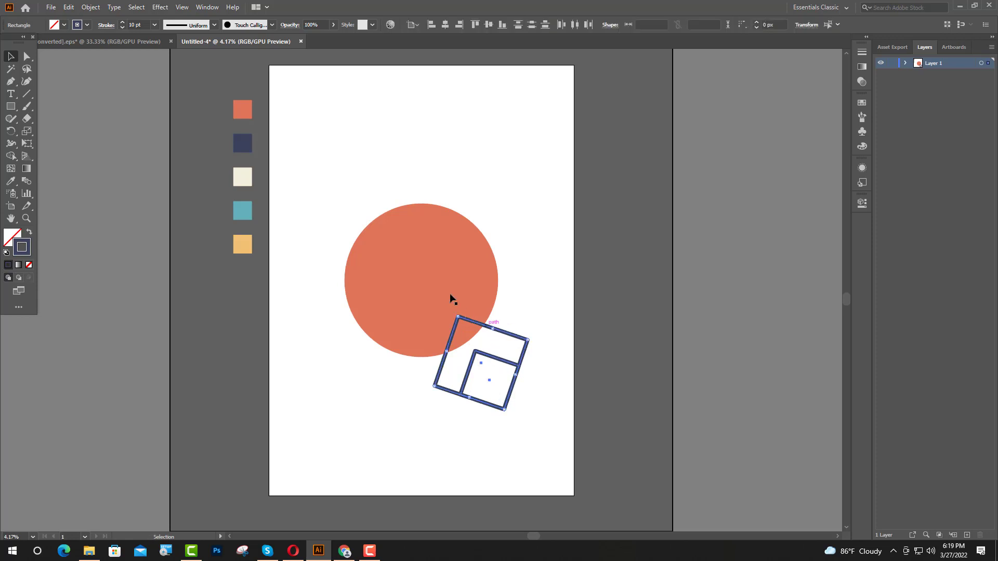
pyautogui.click(416, 26)
pyautogui.click(432, 36)
pyautogui.click(448, 25)
pyautogui.click(490, 24)
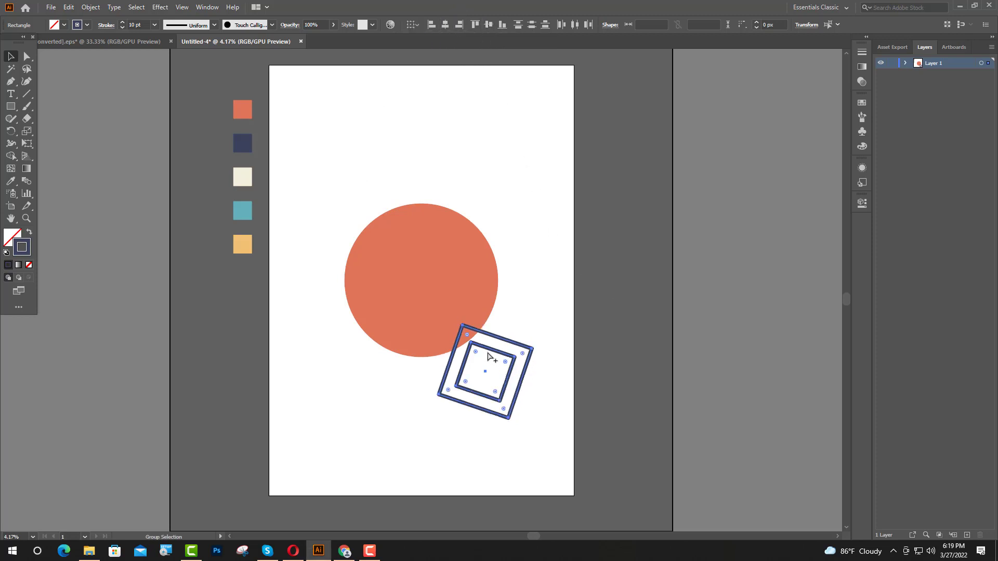
# Step: Scale the inner navy square down to about 928 px
pyautogui.scroll(3, 470, 363)
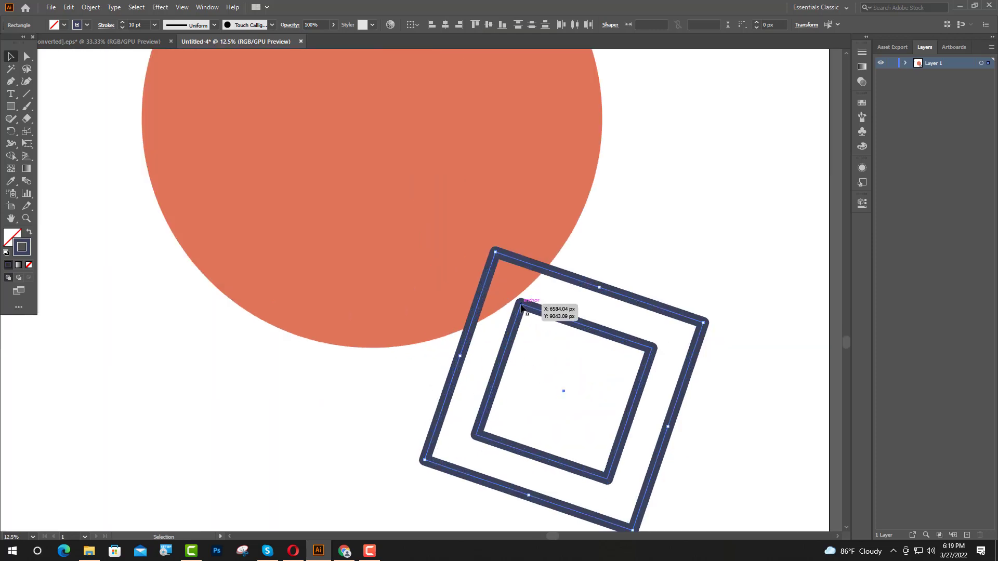
pyautogui.click(734, 266)
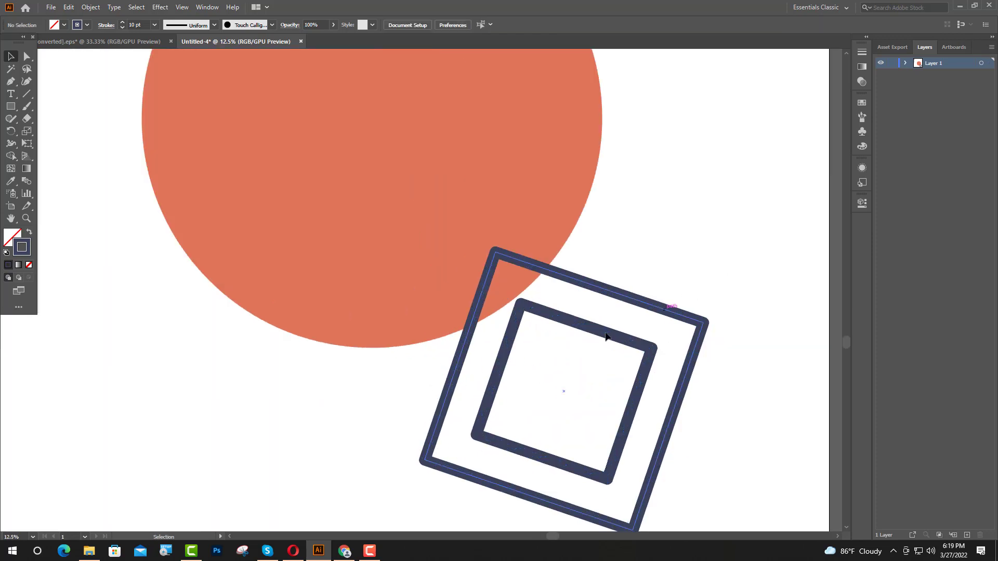
pyautogui.click(520, 310)
pyautogui.moveTo(520, 302); pyautogui.dragTo(546, 355)
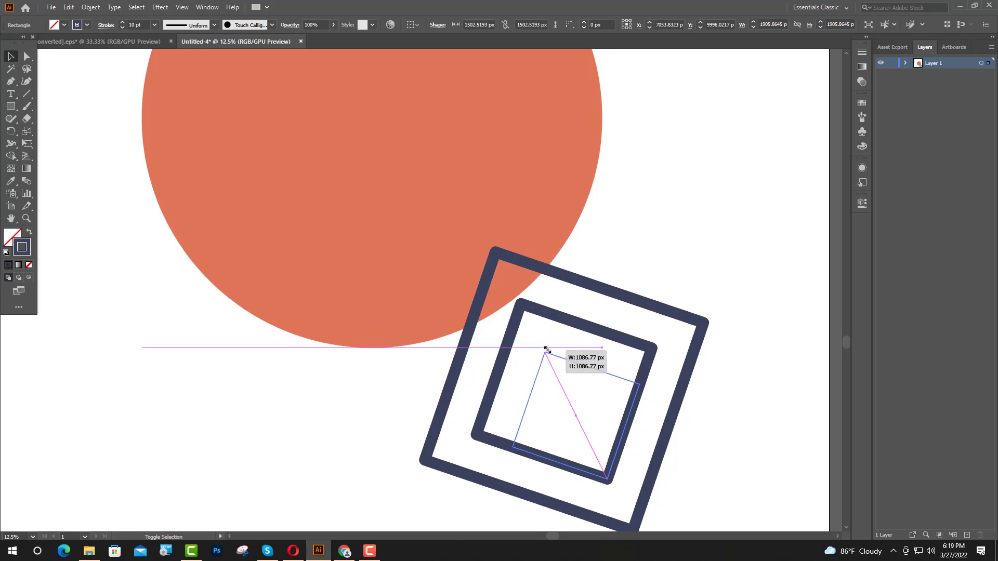
pyautogui.scroll(-2, 553, 348)
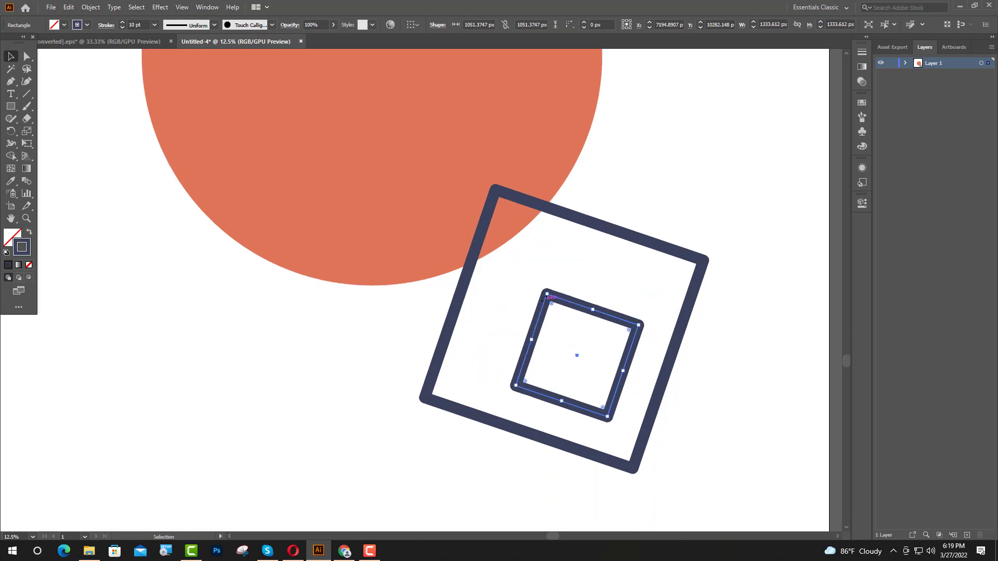
pyautogui.moveTo(546, 295); pyautogui.dragTo(554, 308)
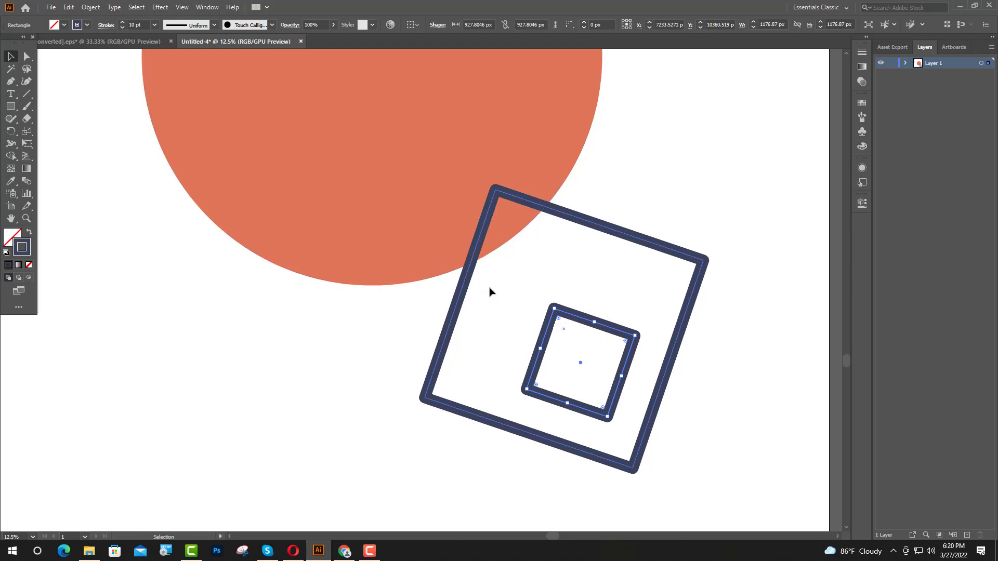
# Step: Re-centre the inner square in the outer one horizontally and vertically
pyautogui.keyDown('shift'); pyautogui.click(477, 270); pyautogui.keyUp('shift')
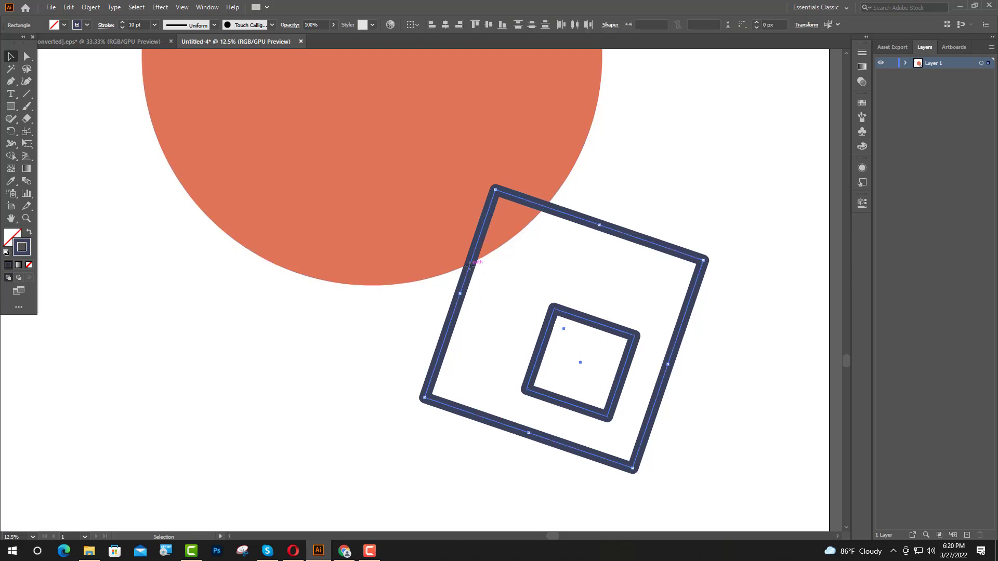
pyautogui.click(446, 25)
pyautogui.click(489, 25)
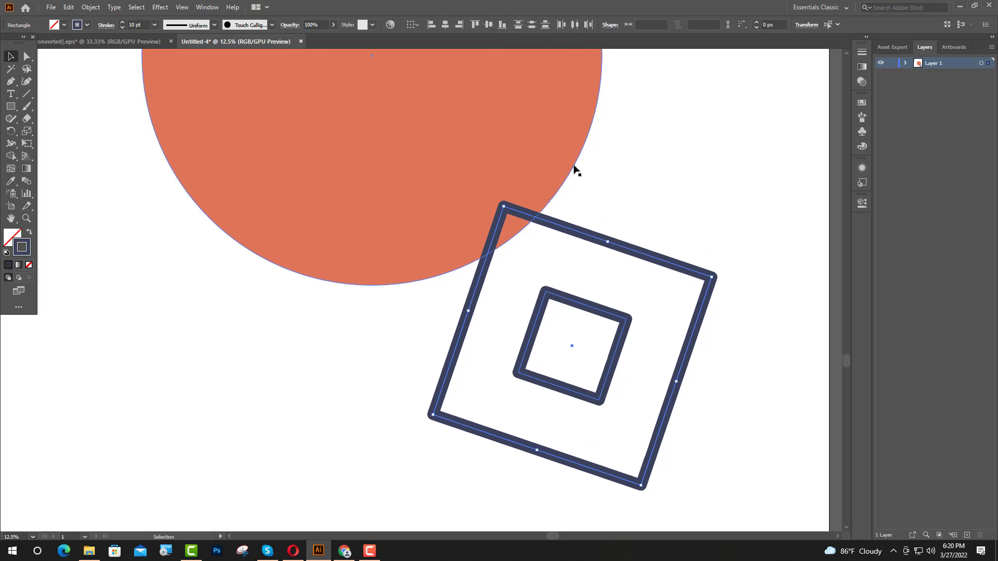
# Step: Blend the inner navy square into the outer navy square with the Blend tool
pyautogui.press('w')
pyautogui.hscroll(3, 436, 307)
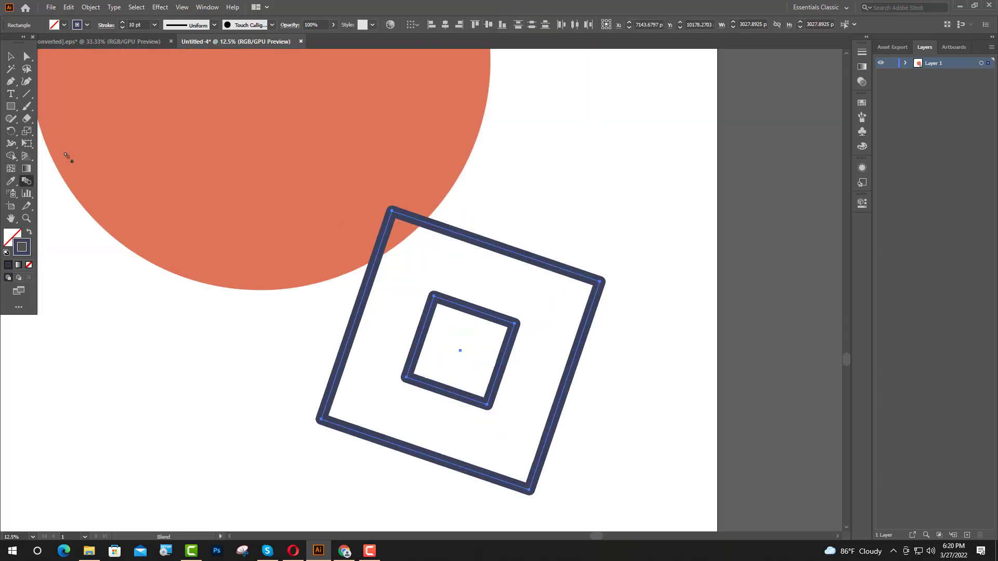
pyautogui.click(10, 56)
pyautogui.click(751, 274)
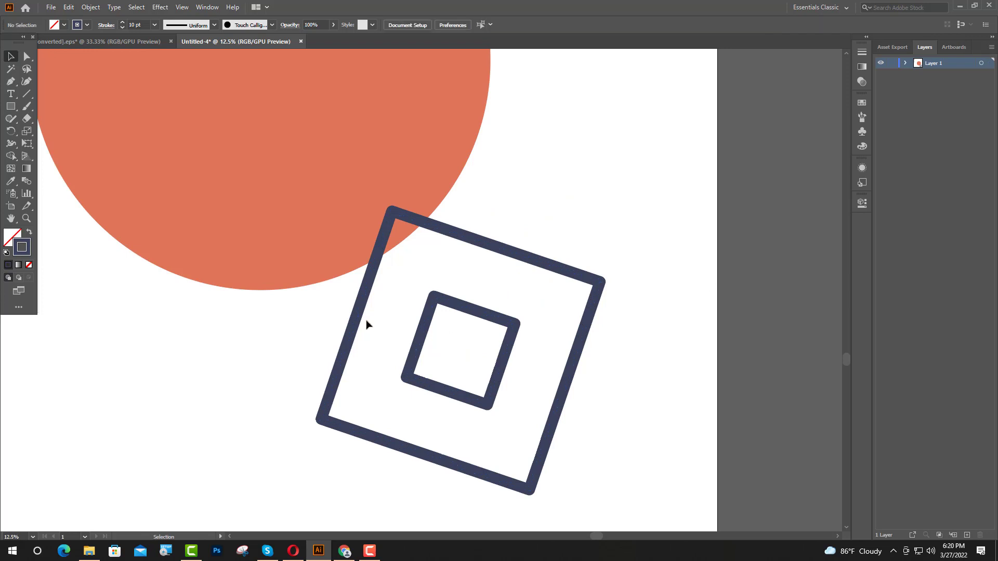
pyautogui.click(26, 181)
pyautogui.click(434, 302)
pyautogui.click(392, 213)
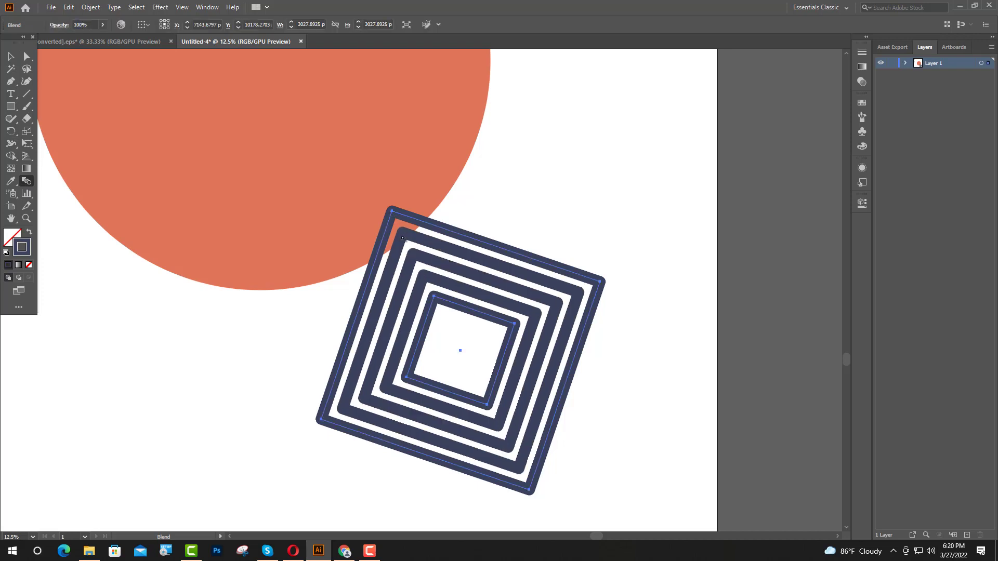
# Step: Set the blend's Specified Steps to 2
pyautogui.click(11, 56)
pyautogui.hotkey('ctrl', '-')
pyautogui.hotkey('ctrl', '-')
pyautogui.hotkey('ctrl', '-')
pyautogui.hotkey('ctrl', '+')
pyautogui.hotkey('ctrl', '+')
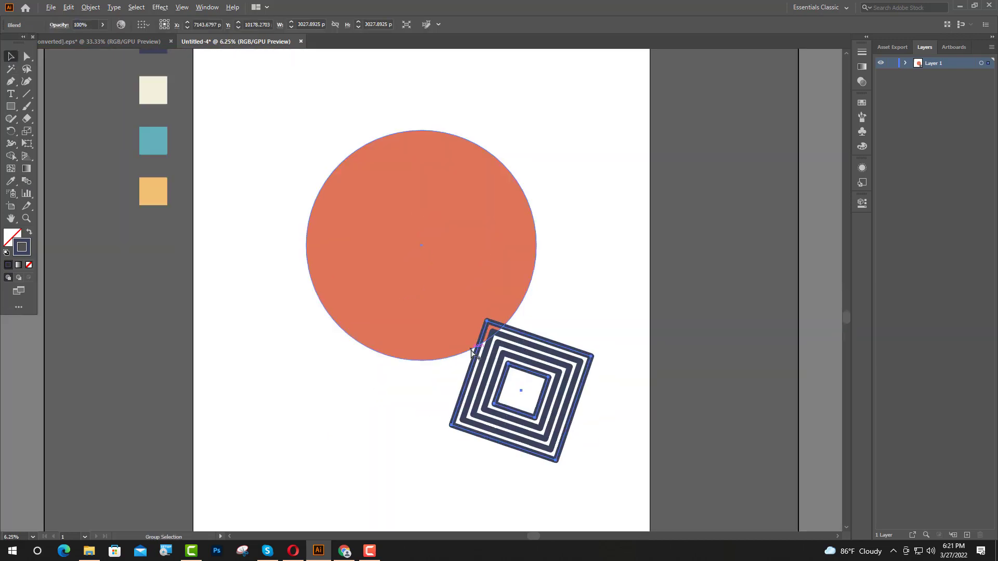
pyautogui.hotkey('ctrl', '+')
pyautogui.hotkey('ctrl', '+')
pyautogui.hotkey('ctrl', '+')
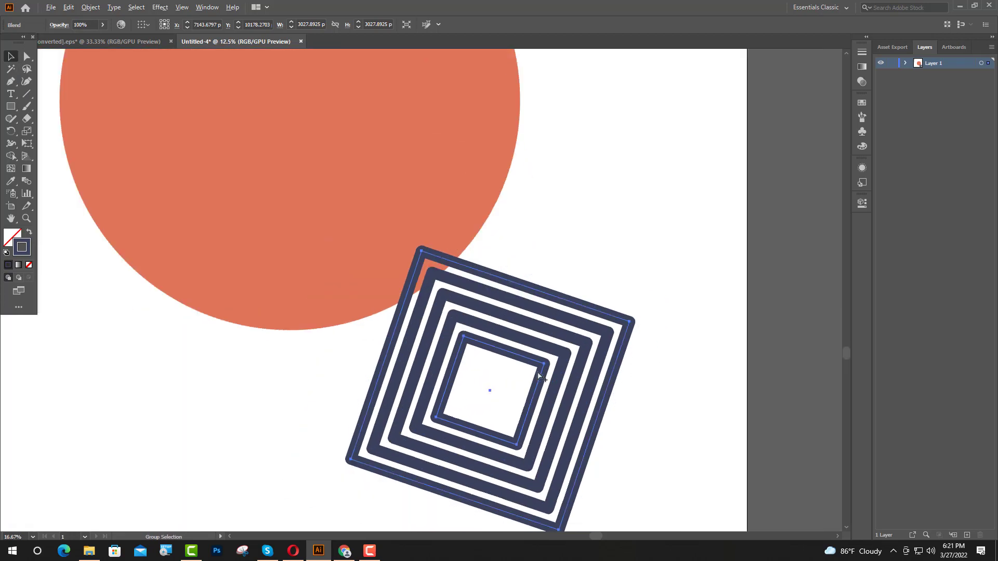
pyautogui.doubleClick(26, 181)
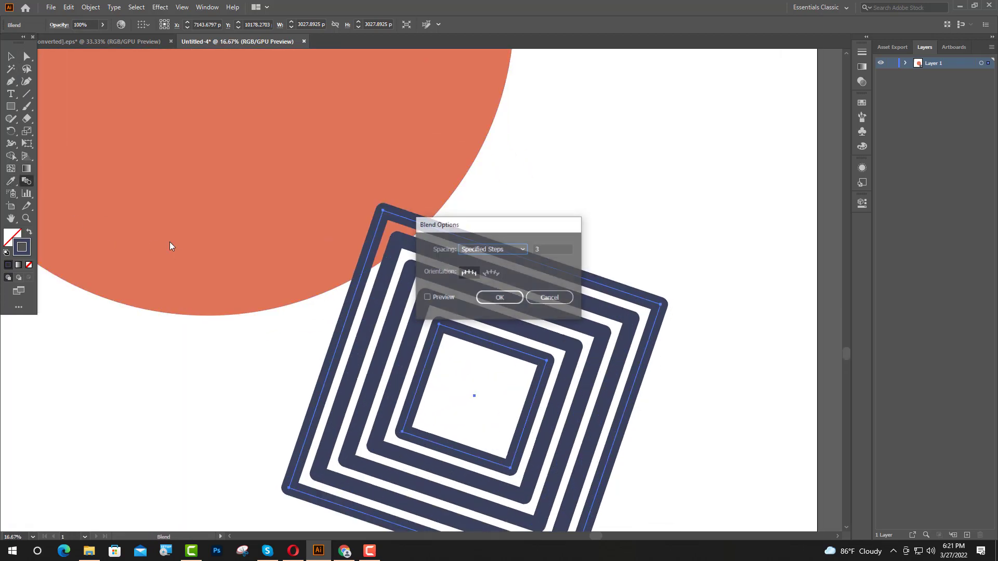
pyautogui.doubleClick(538, 249)
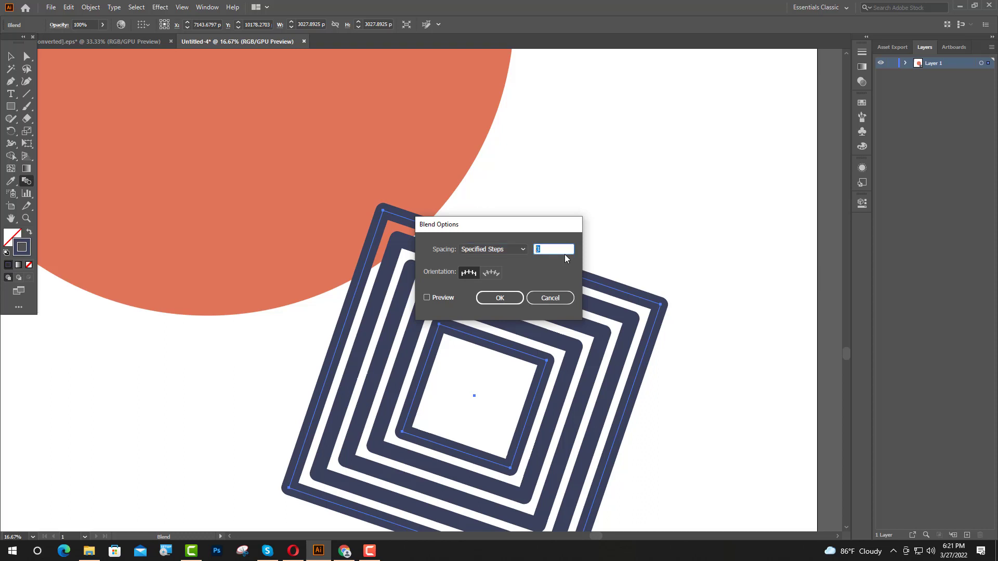
pyautogui.write('2')
pyautogui.press('Return')
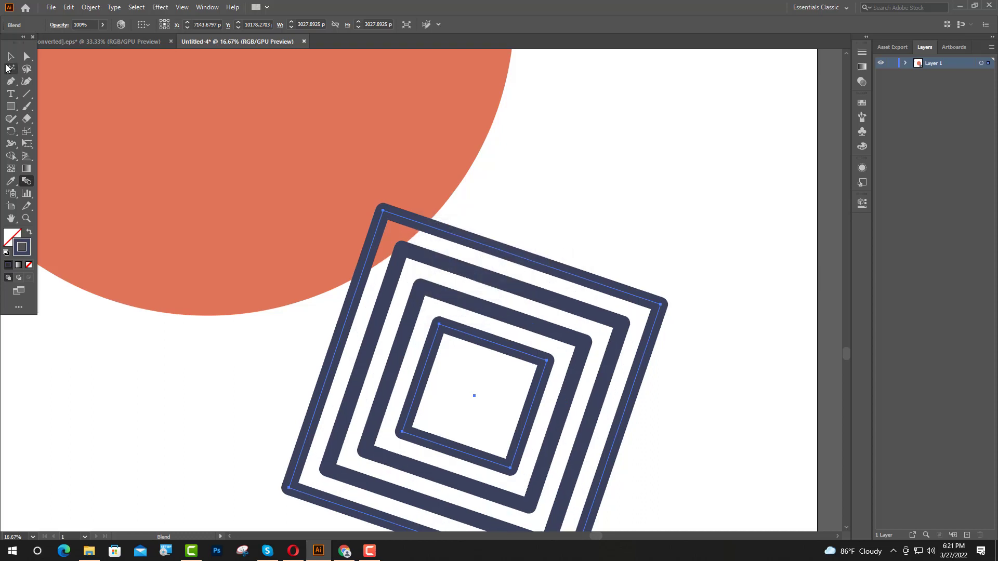
pyautogui.click(10, 56)
pyautogui.keyDown('alt'); pyautogui.scroll(-3, 549, 242); pyautogui.keyUp('alt')
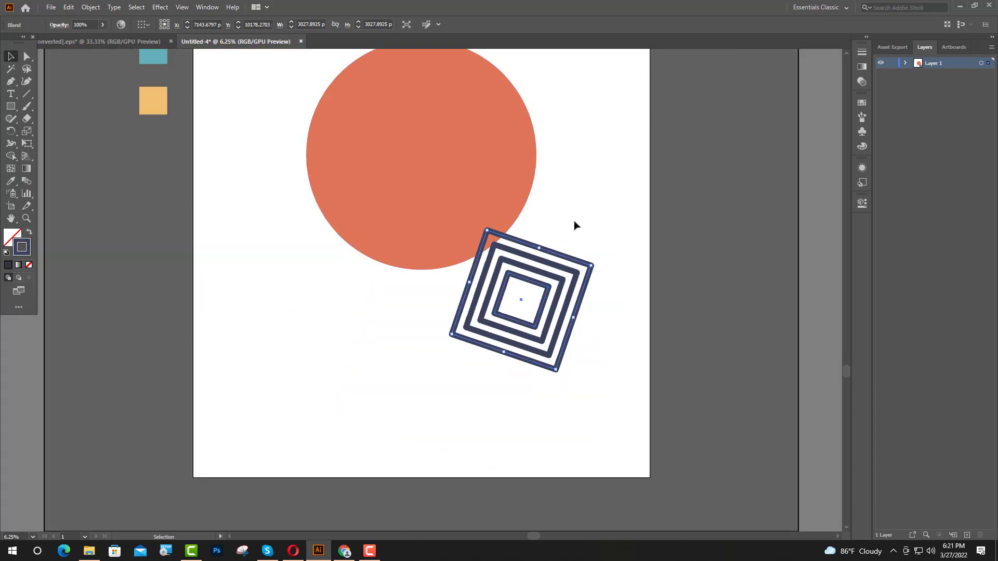
pyautogui.scroll(-1, 768, 298)
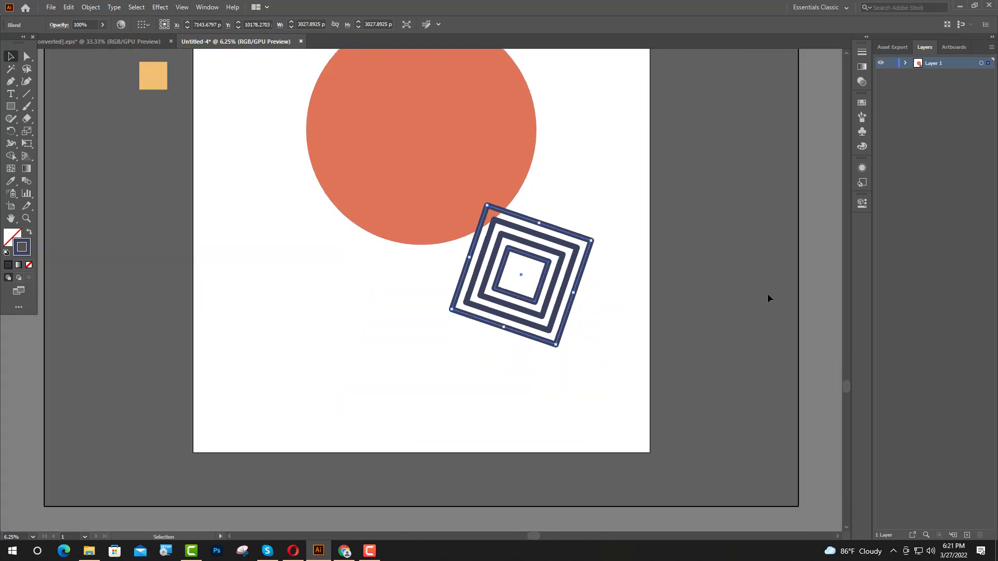
# Step: Send the square blend to the back behind the circle, then deselect and zoom out
pyautogui.rightClick(491, 243)
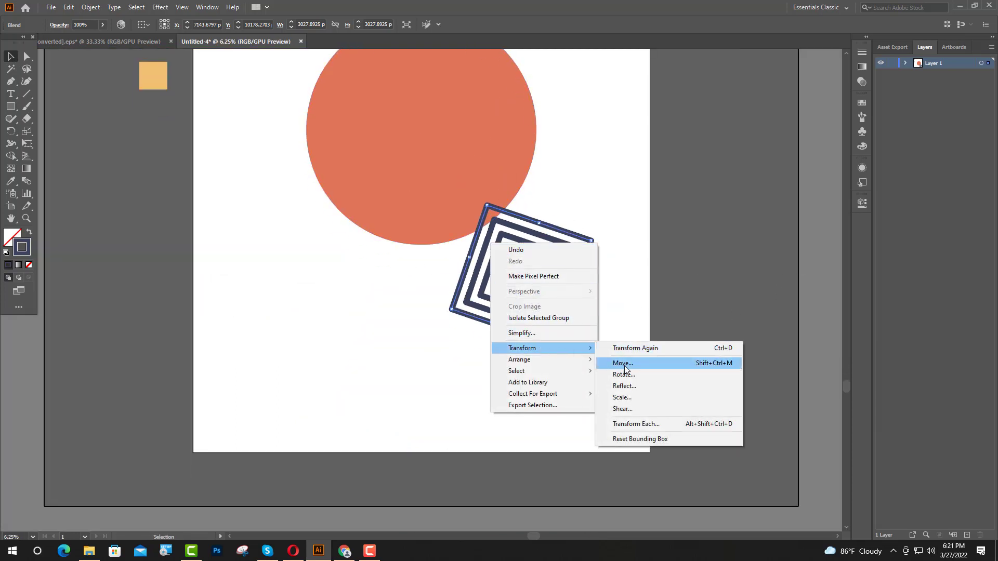
pyautogui.moveTo(519, 359)
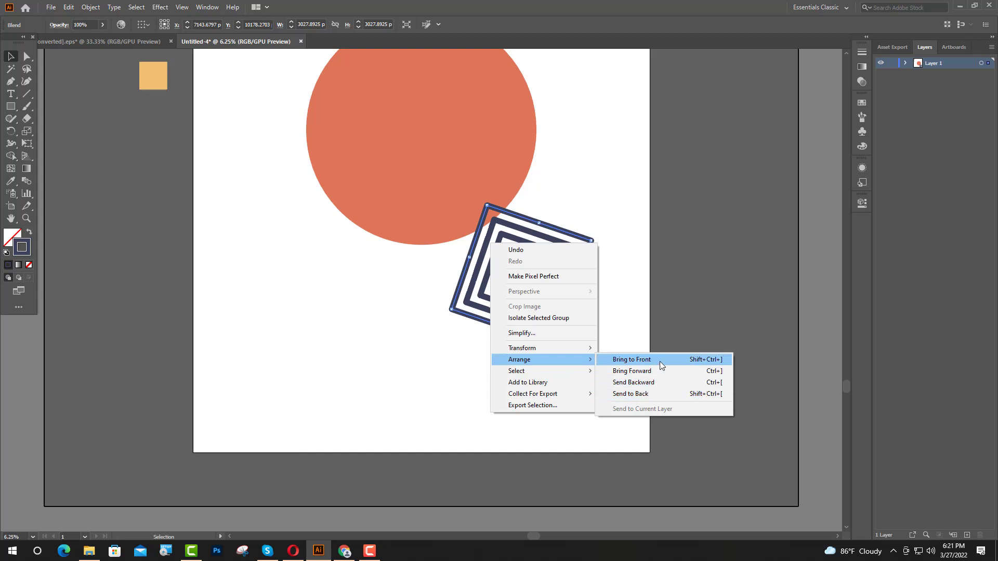
pyautogui.click(650, 393)
pyautogui.click(795, 283)
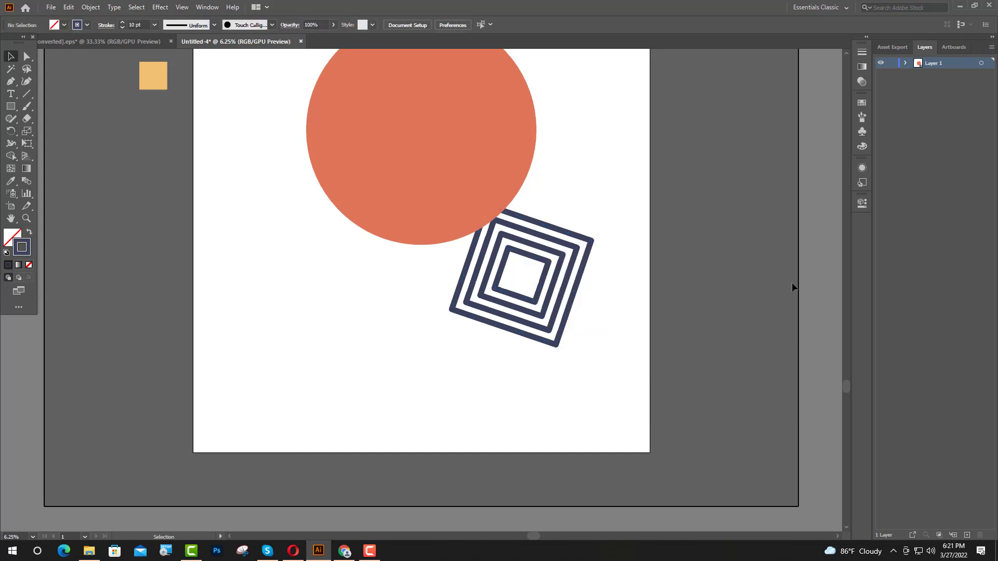
pyautogui.press('l')
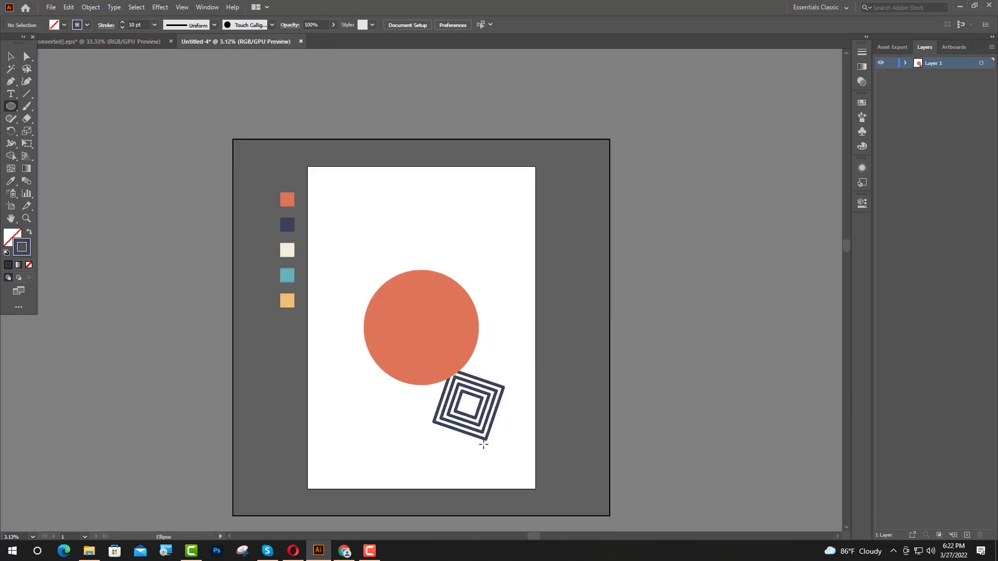
pyautogui.hotkey('ctrl', '-')
# Step: Draw a roughly 4472 px yellow-orange circle at the artboard's bottom, shifted down-right
pyautogui.click(9, 183)
pyautogui.click(288, 302)
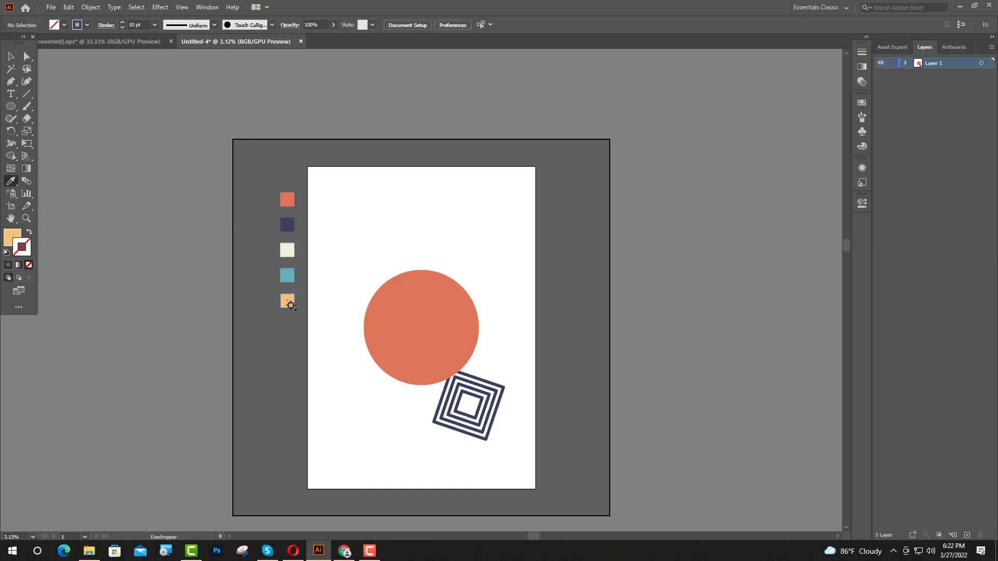
pyautogui.click(10, 107)
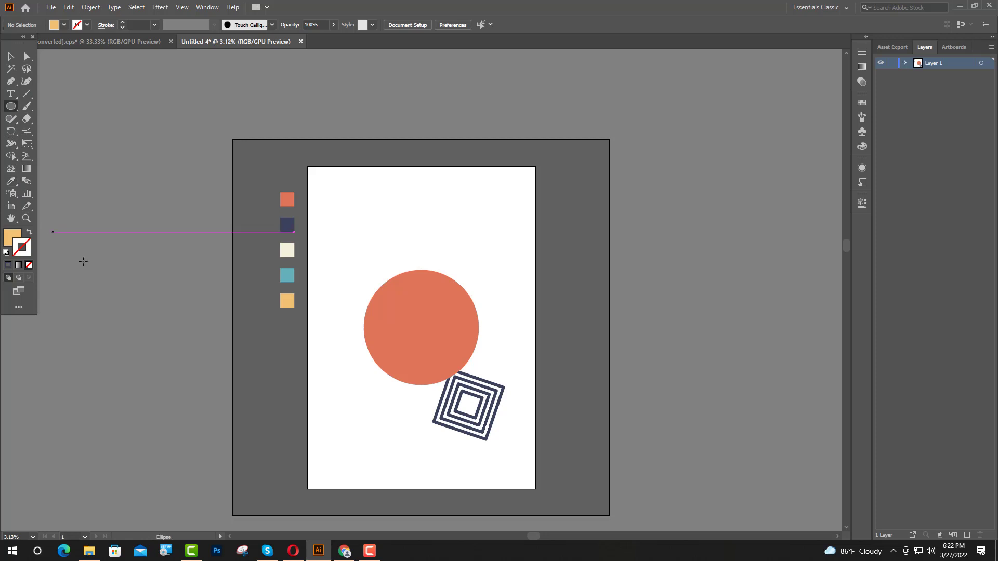
pyautogui.moveTo(438, 438); pyautogui.dragTo(541, 498)
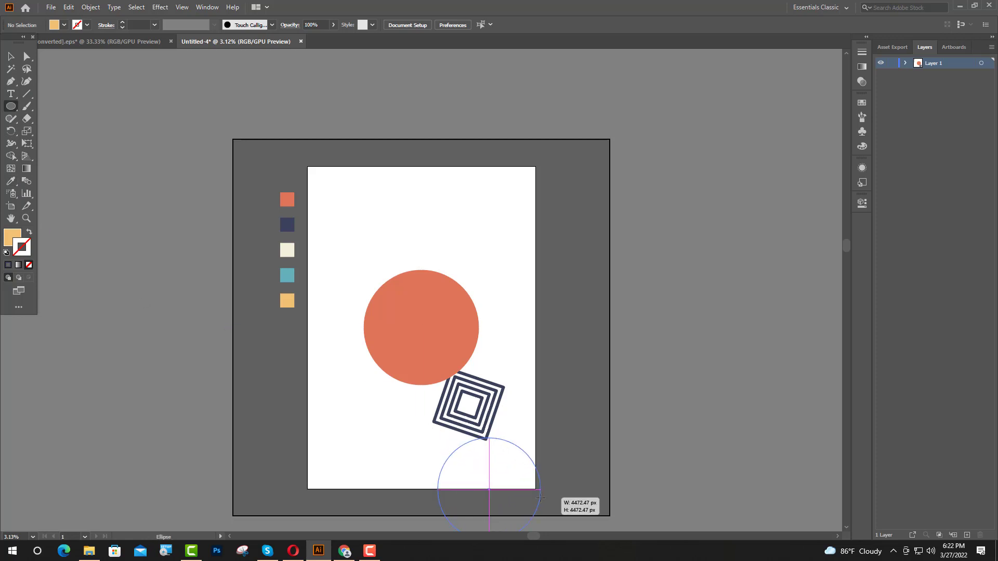
pyautogui.moveTo(541, 498); pyautogui.dragTo(541, 498)
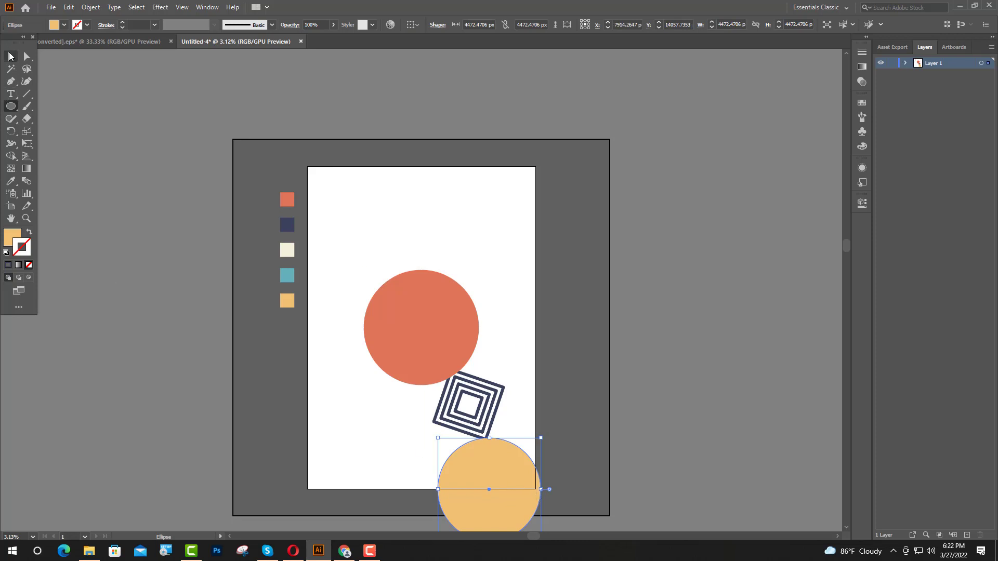
pyautogui.click(11, 56)
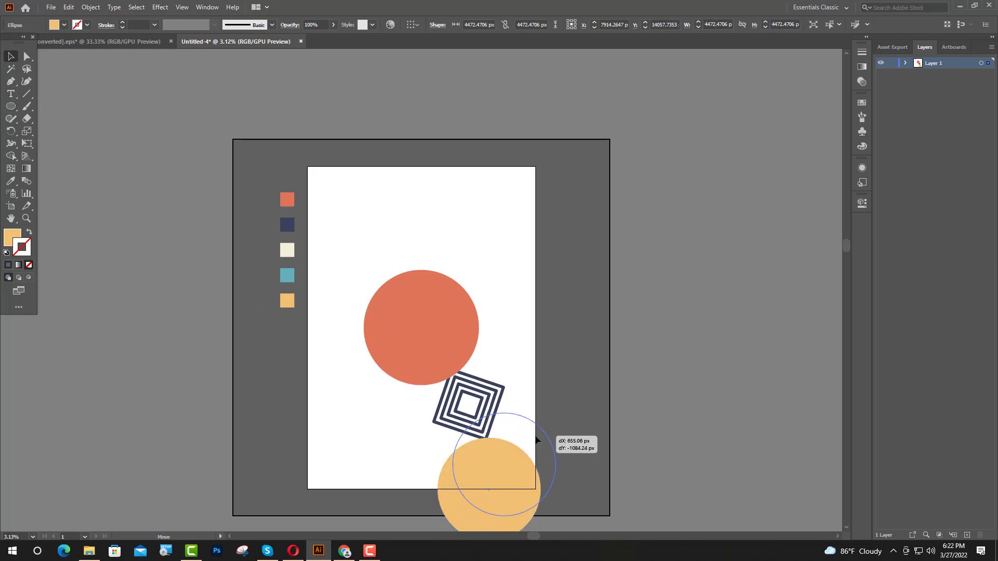
pyautogui.moveTo(527, 453)
pyautogui.mouseDown()
pyautogui.moveTo(541, 472)
pyautogui.moveTo(515, 471)
pyautogui.mouseUp()
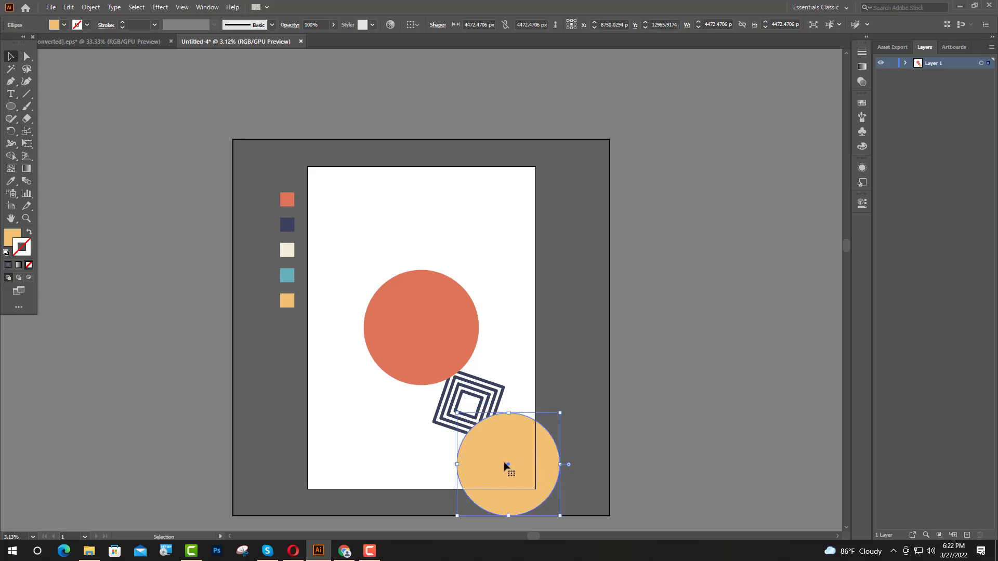
# Step: Send the yellow circle behind the square blend
pyautogui.rightClick(504, 460)
pyautogui.moveTo(546, 405)
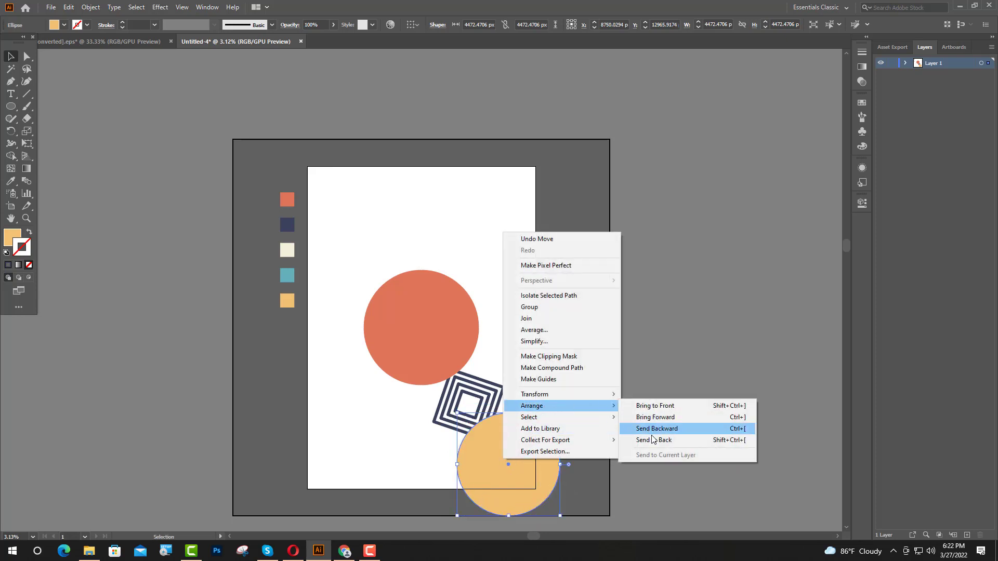
pyautogui.click(650, 437)
pyautogui.scroll(-1, 510, 447)
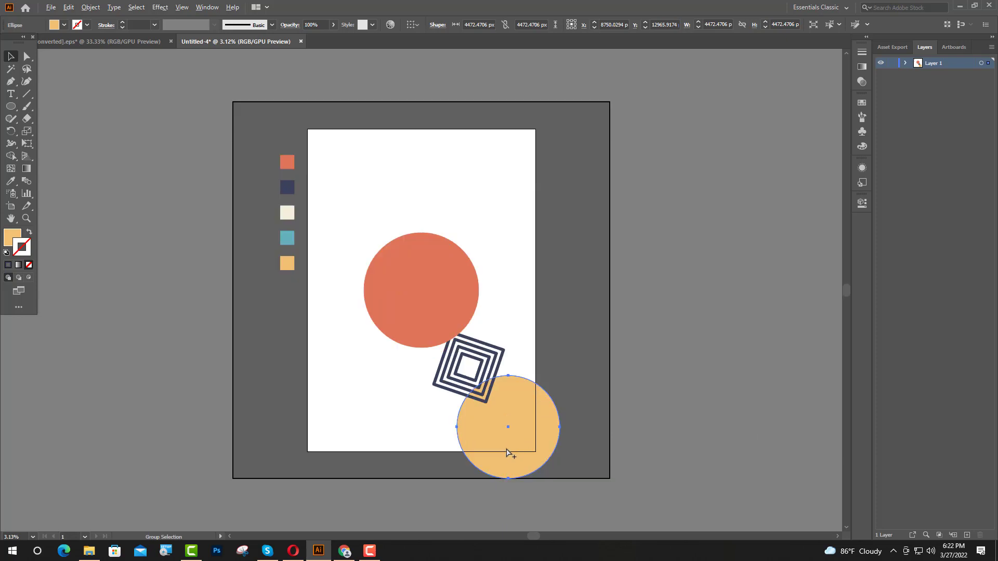
pyautogui.keyDown('alt'); pyautogui.scroll(1, 508, 451); pyautogui.keyUp('alt')
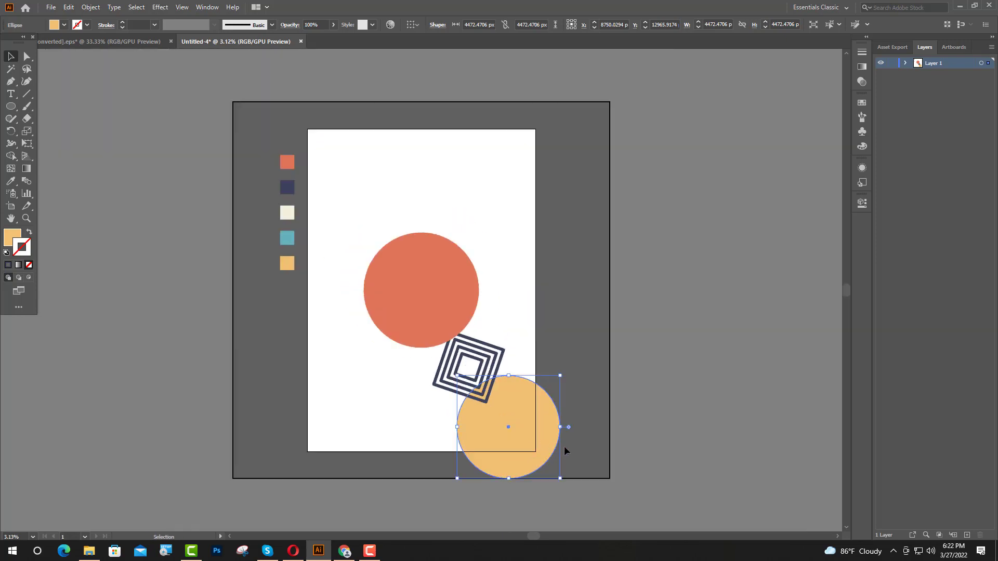
# Step: Nudge the yellow circle with Shift+arrow keys until its top meets the blend's bottom corner
pyautogui.hotkey('shift', 'Right')
pyautogui.hotkey('shift', 'Right')
pyautogui.hotkey('shift', 'Right')
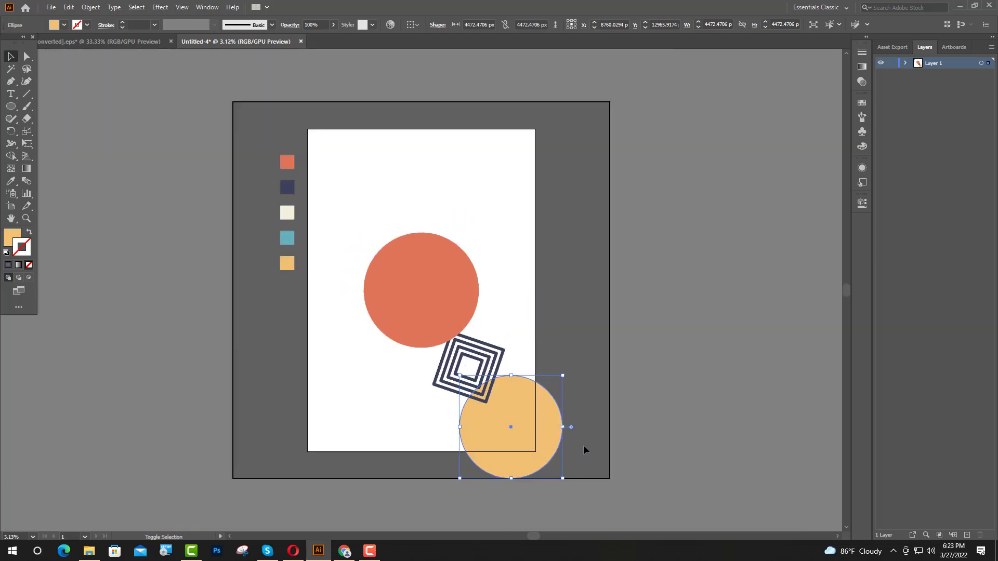
pyautogui.hotkey('shift', 'Right')
pyautogui.hotkey('shift', 'Right')
pyautogui.hotkey('shift', 'Right')
pyautogui.hotkey('shift', 'Right')
pyautogui.hotkey('shift', 'Right')
pyautogui.hotkey('shift', 'Right')
pyautogui.hotkey('shift', 'Left')
pyautogui.hotkey('shift', 'Left')
pyautogui.hotkey('shift', 'Left')
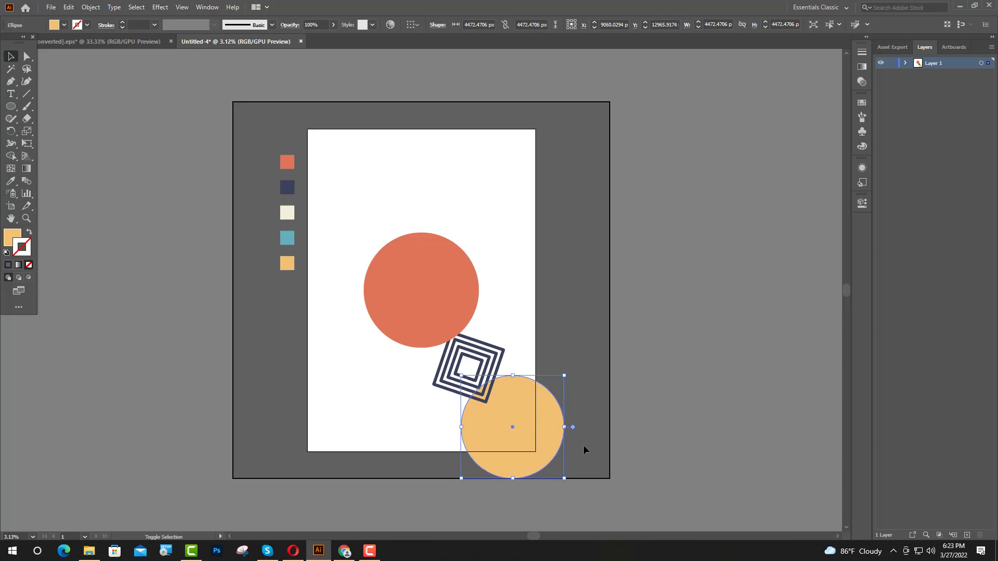
pyautogui.hotkey('shift', 'Left')
pyautogui.hotkey('shift', 'Left')
pyautogui.hotkey('shift', 'Left')
pyautogui.hotkey('shift', 'Left')
pyautogui.hotkey('shift', 'Left')
pyautogui.hotkey('shift', 'Left')
pyautogui.hotkey('shift', 'Down')
pyautogui.hotkey('shift', 'Down')
pyautogui.hotkey('shift', 'Down')
pyautogui.hotkey('shift', 'Down')
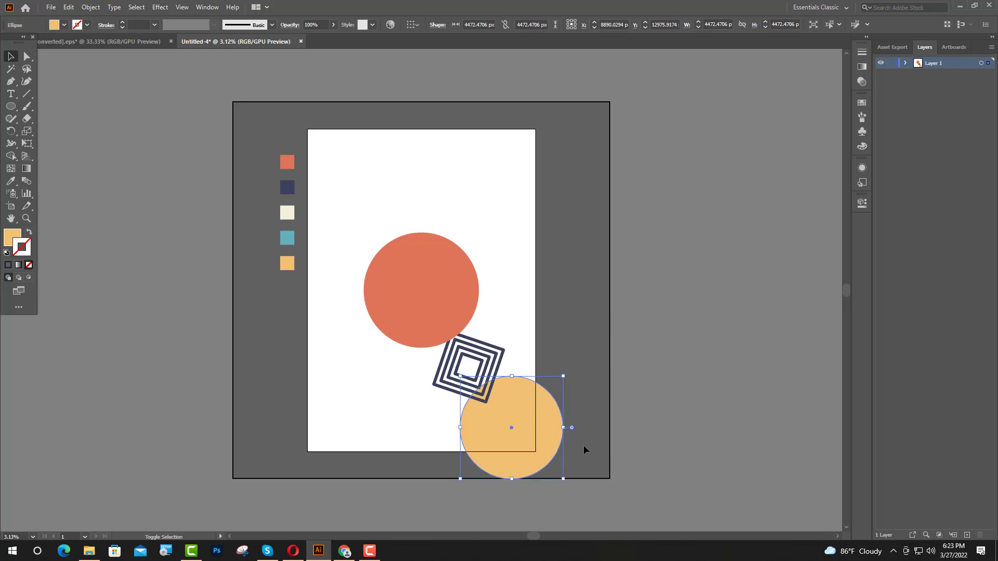
pyautogui.hotkey('shift', 'Down')
pyautogui.hotkey('shift', 'Down')
pyautogui.hotkey('shift', 'Down')
pyautogui.hotkey('shift', 'Down')
pyautogui.hotkey('shift', 'Down')
pyautogui.hotkey('shift', 'Down')
pyautogui.hotkey('shift', 'Down')
pyautogui.hotkey('shift', 'Down')
pyautogui.hotkey('shift', 'Down')
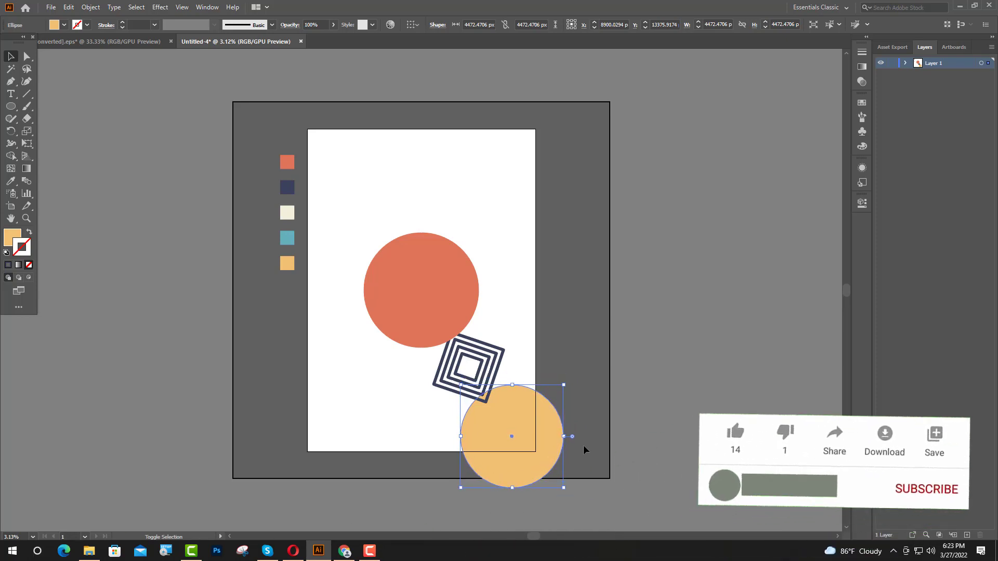
pyautogui.hotkey('shift', 'Left')
pyautogui.hotkey('shift', 'Left')
pyautogui.hotkey('shift', 'Left')
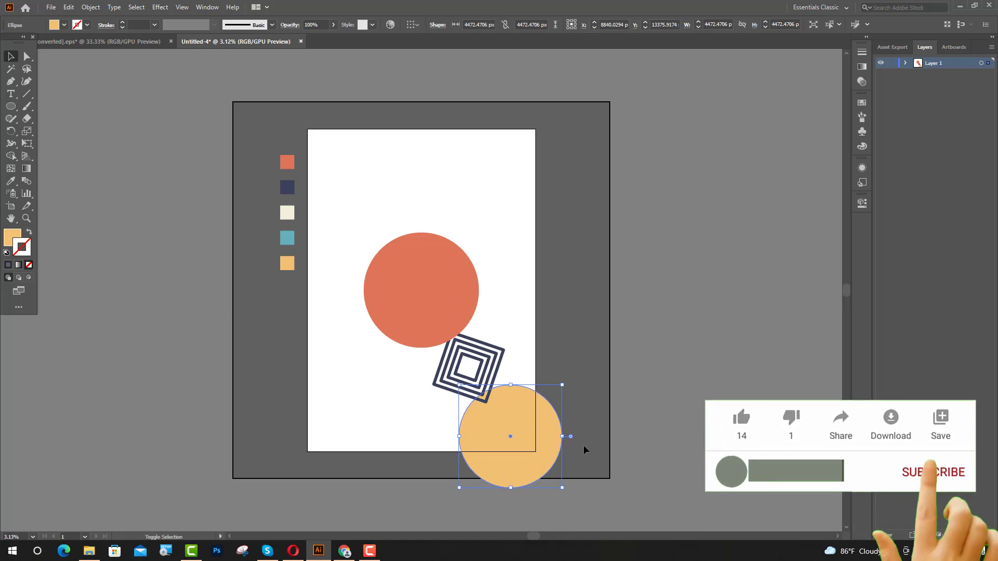
pyautogui.hotkey('shift', 'Left')
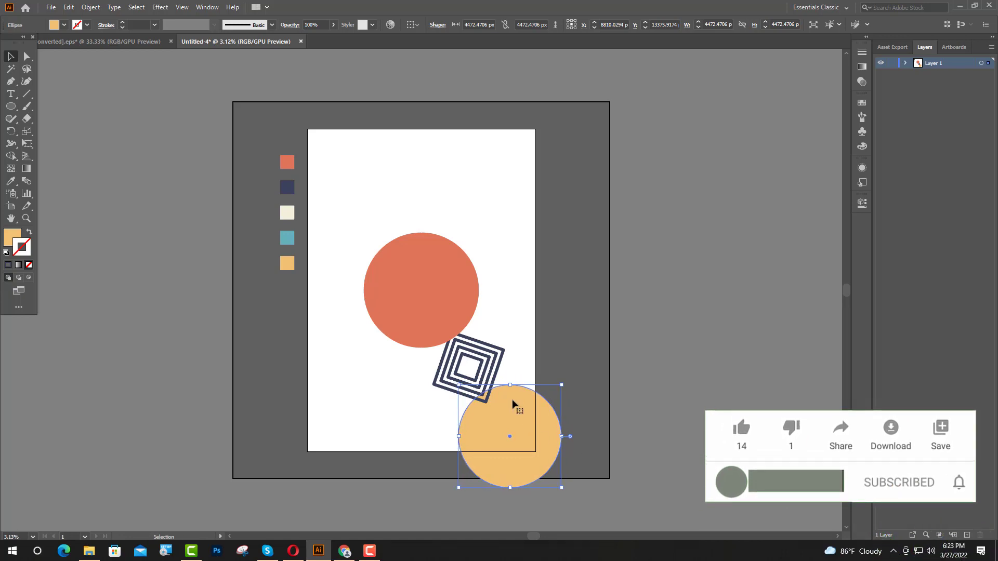
# Step: Select the square blend and coral circle, then reselect only the yellow circle
pyautogui.keyDown('shift'); pyautogui.click(465, 343); pyautogui.keyUp('shift')
pyautogui.keyDown('shift'); pyautogui.click(419, 309); pyautogui.keyUp('shift')
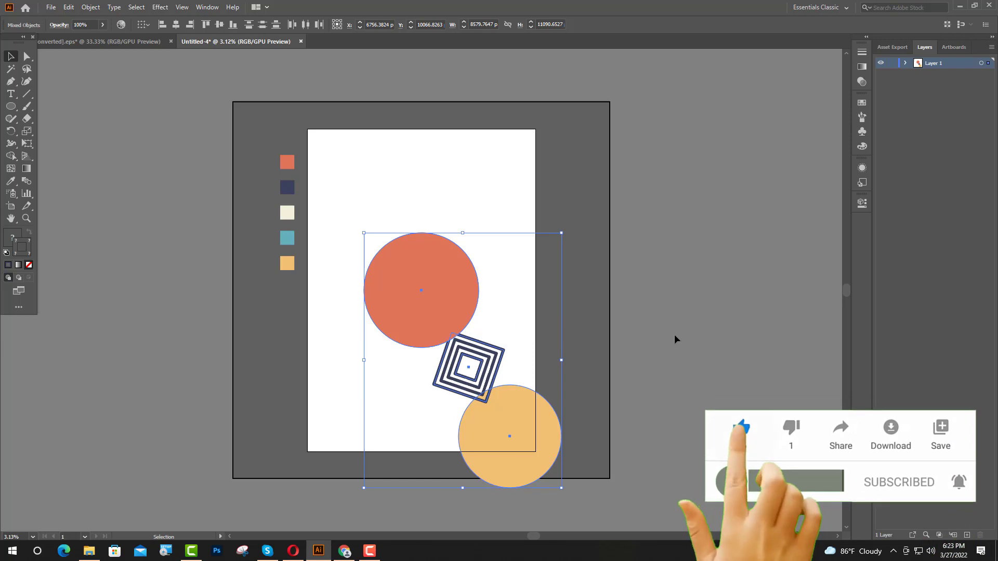
pyautogui.click(517, 398)
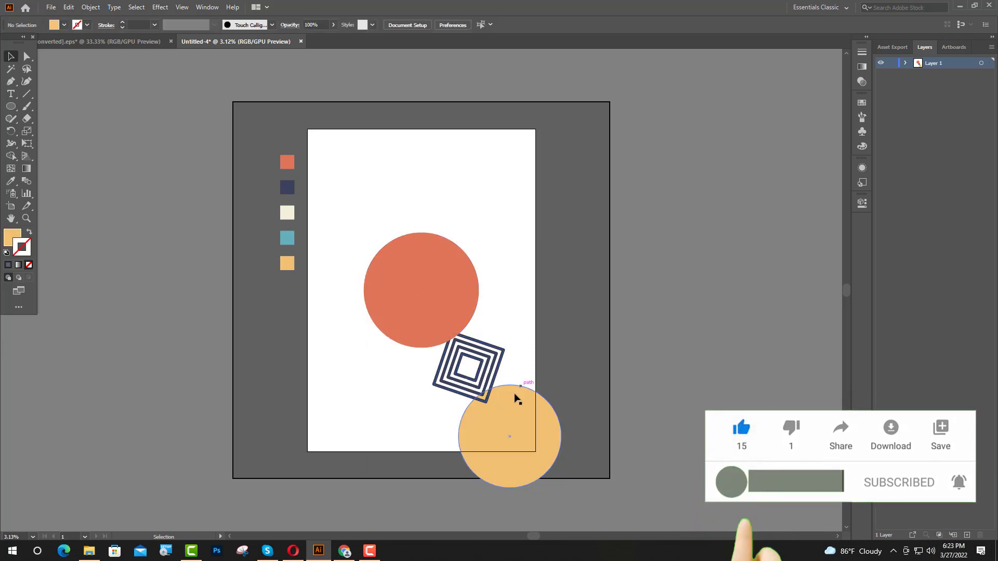
# Step: Make a horizontally reflected copy of the yellow circle and navy square blend pair
pyautogui.keyDown('shift'); pyautogui.click(476, 392); pyautogui.keyUp('shift')
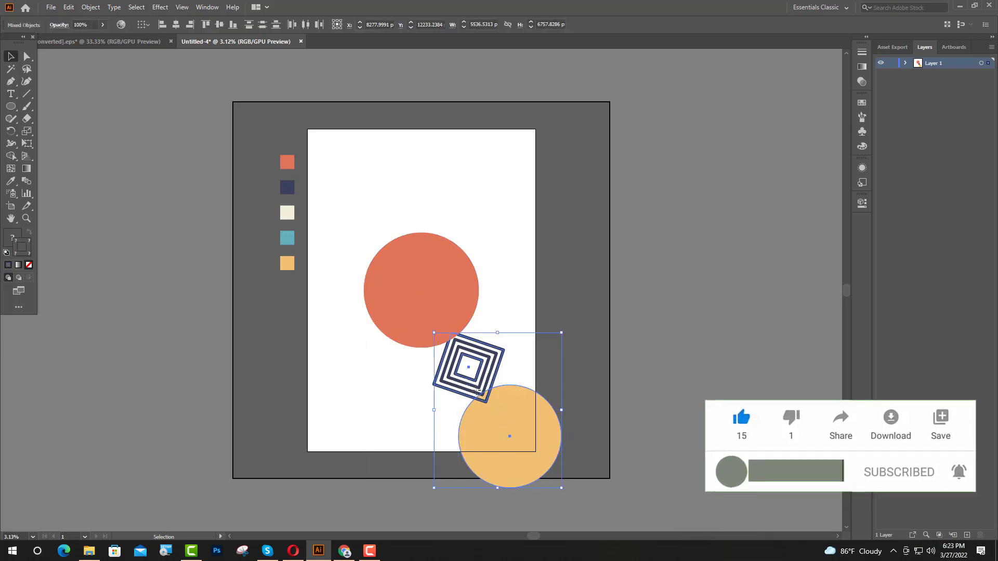
pyautogui.rightClick(455, 359)
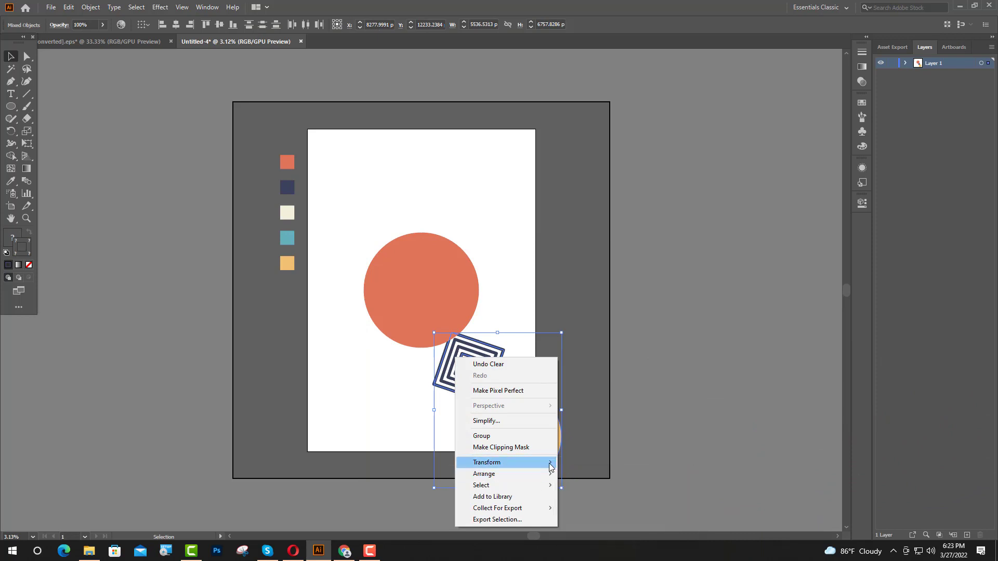
pyautogui.moveTo(499, 463)
pyautogui.click(584, 501)
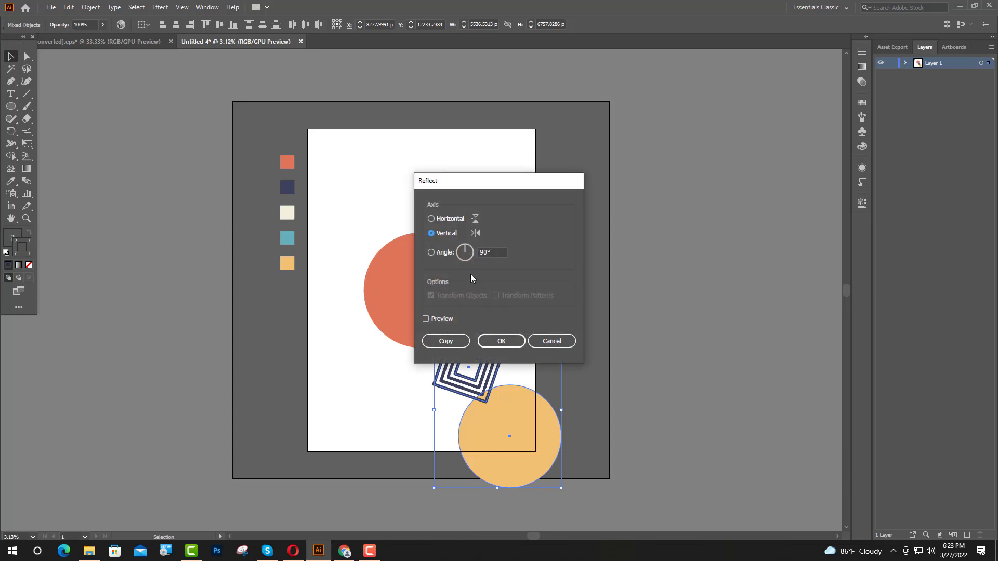
pyautogui.click(431, 220)
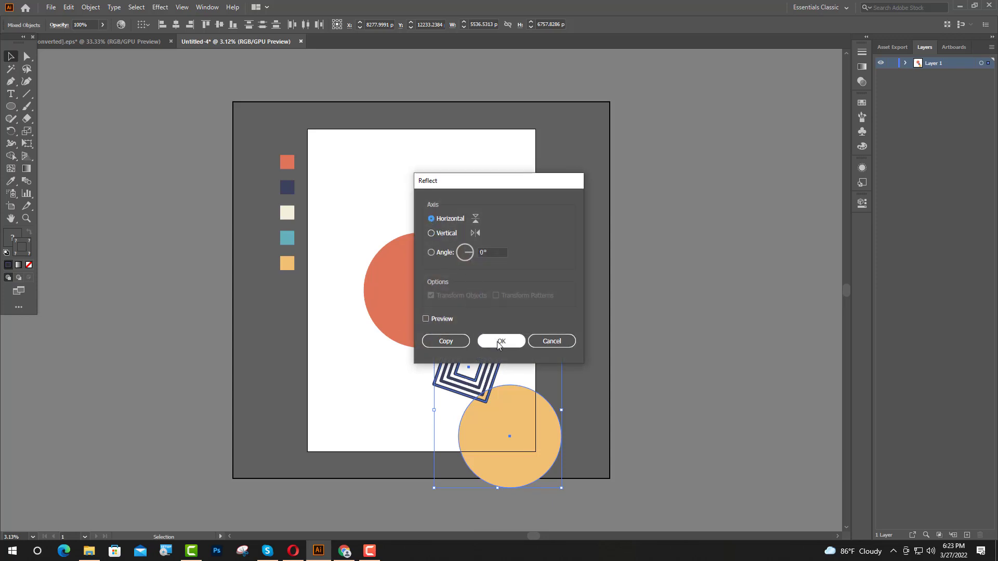
pyautogui.click(444, 340)
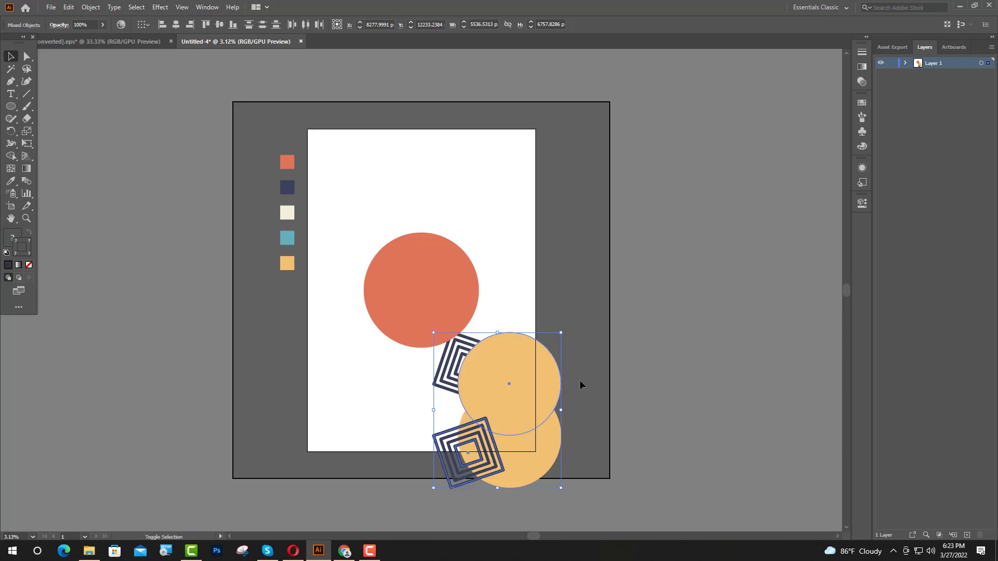
# Step: Move the mirrored copy to the artboard's upper left and zoom in on the chain
pyautogui.hotkey('shift', 'Left')
pyautogui.hotkey('shift', 'Left')
pyautogui.hotkey('shift', 'Left')
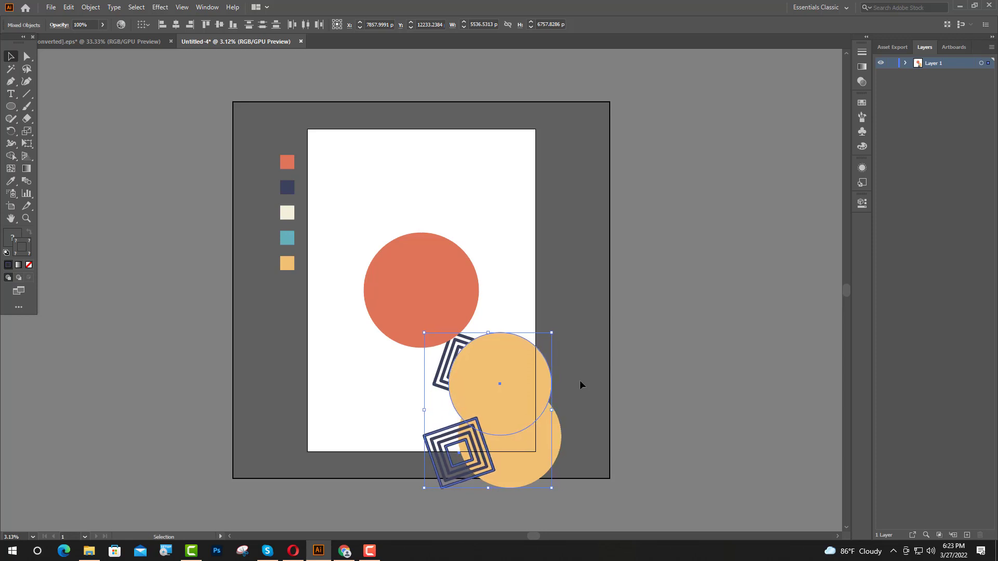
pyautogui.moveTo(465, 337)
pyautogui.mouseDown()
pyautogui.moveTo(326, 188)
pyautogui.moveTo(370, 190)
pyautogui.moveTo(283, 147)
pyautogui.moveTo(325, 205)
pyautogui.mouseUp()
pyautogui.scroll(2, 375, 194)
pyautogui.scroll(2, 322, 224)
pyautogui.hotkey('ctrl', '+')
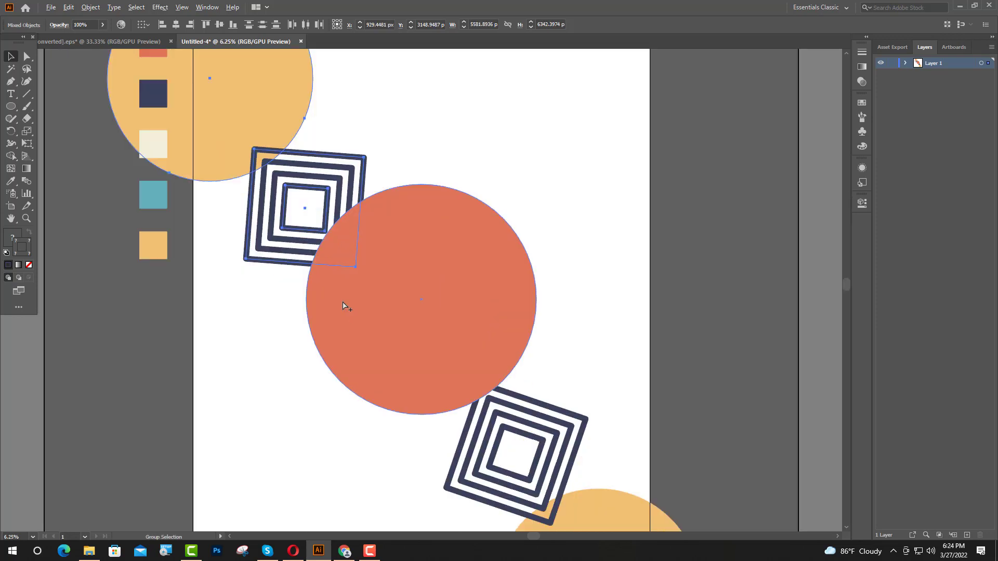
pyautogui.scroll(5, 354, 310)
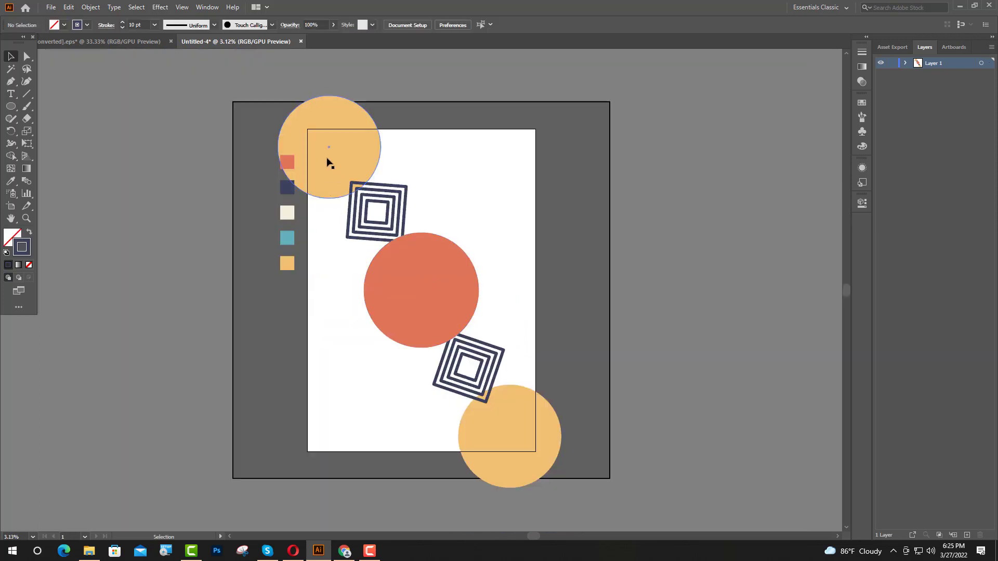
pyautogui.click(328, 162)
pyautogui.hotkey('ctrl', '+')
# Step: Recolour the top-left circle with the teal swatch using the Eyedropper
pyautogui.press('i')
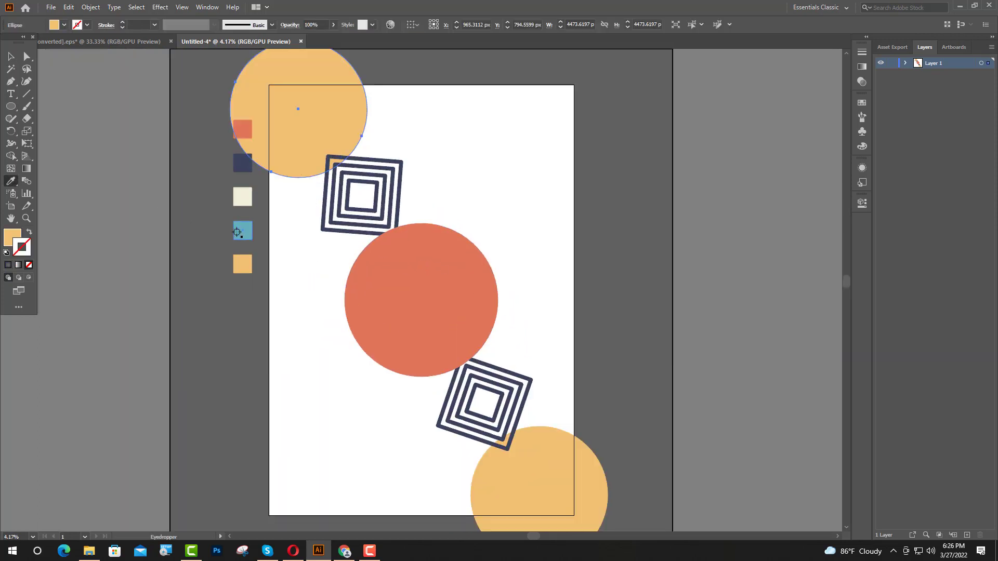
pyautogui.click(237, 232)
pyautogui.click(10, 56)
pyautogui.click(98, 127)
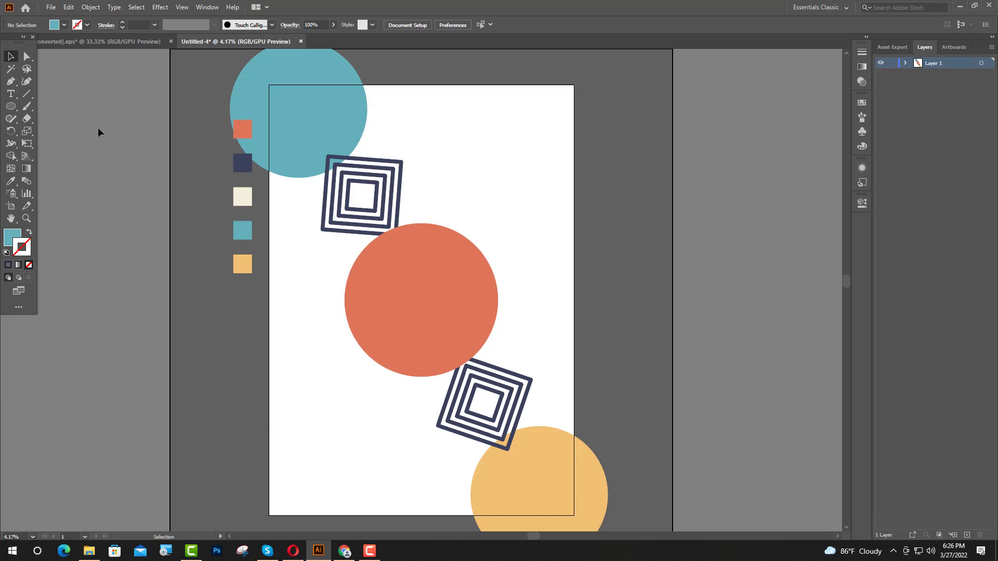
# Step: Nudge the teal circle and its square blend right and down so the chain lines up
pyautogui.click(353, 186)
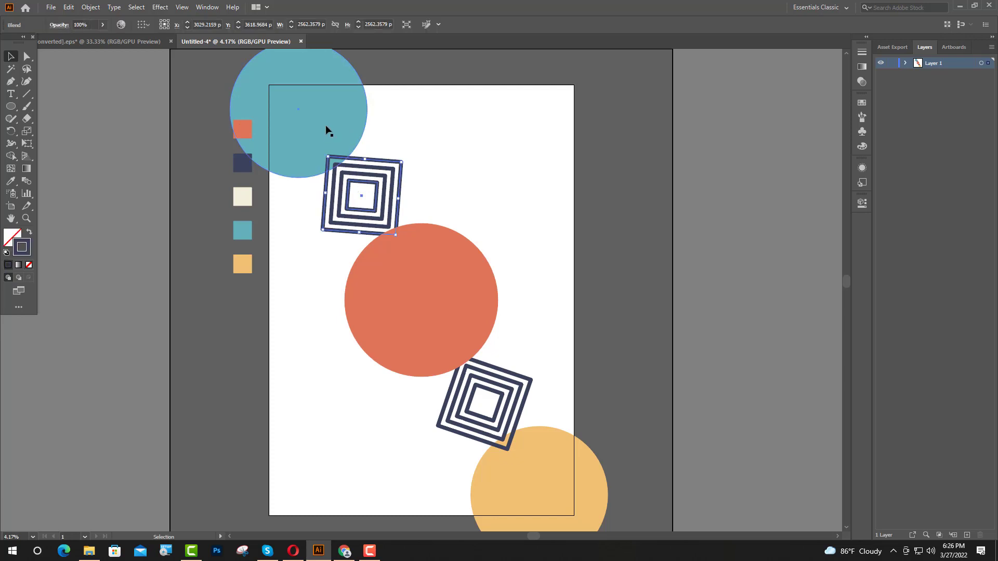
pyautogui.keyDown('shift'); pyautogui.click(326, 125); pyautogui.keyUp('shift')
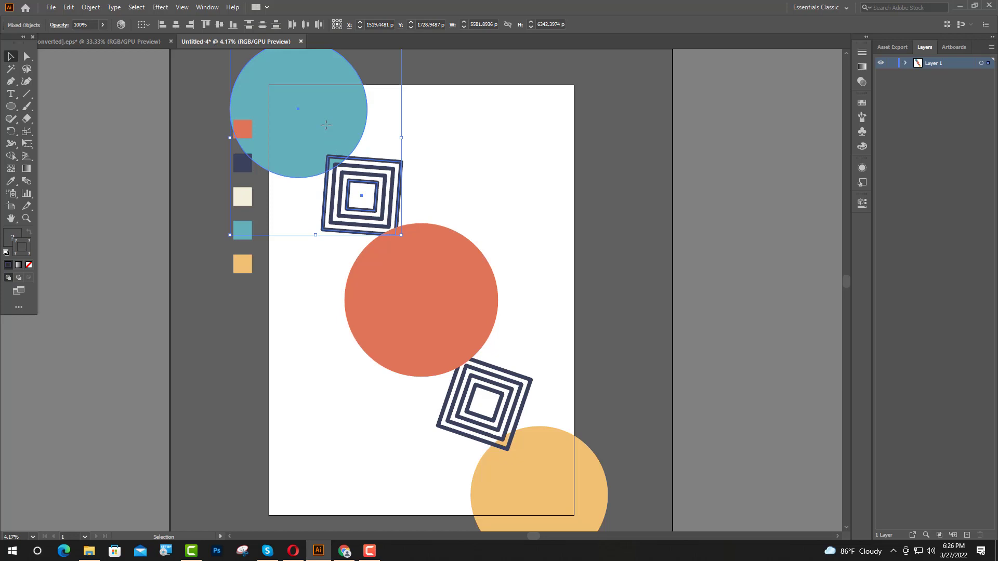
pyautogui.press('Right')
pyautogui.press('Right')
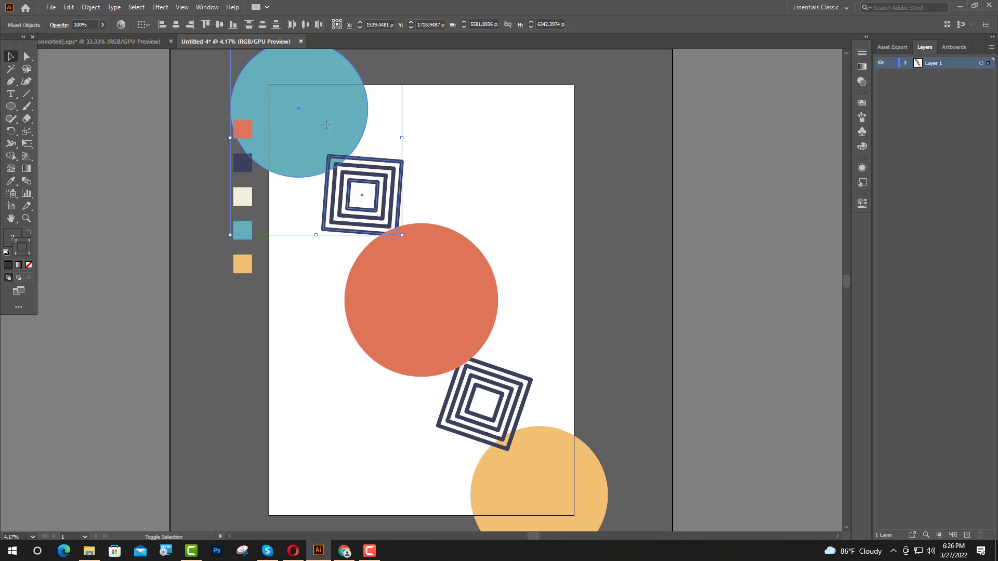
pyautogui.hotkey('shift', 'Right')
pyautogui.hotkey('shift', 'Up')
pyautogui.hotkey('shift', 'Up')
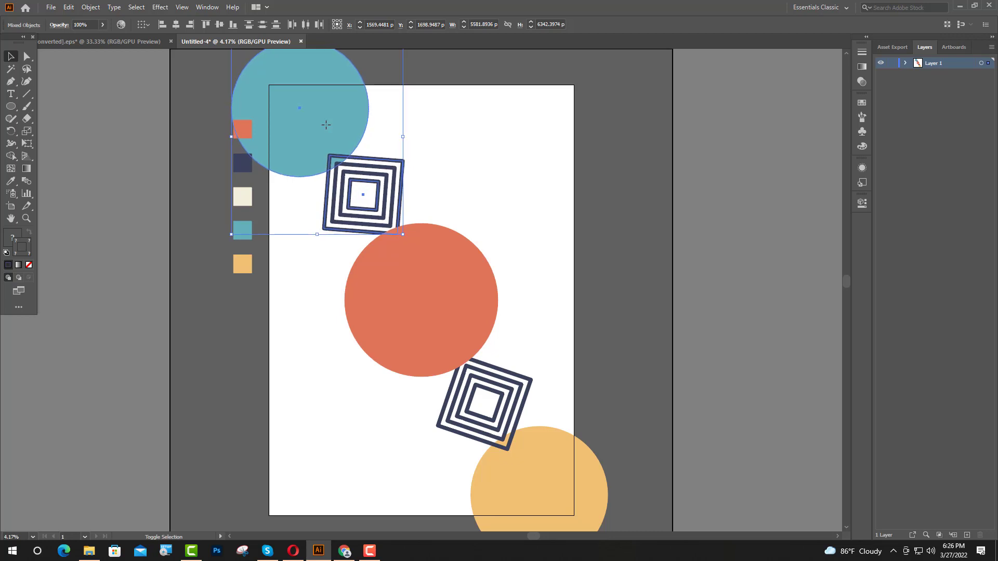
pyautogui.hotkey('shift', 'Down')
pyautogui.hotkey('shift', 'Right')
pyautogui.hotkey('shift', 'Down')
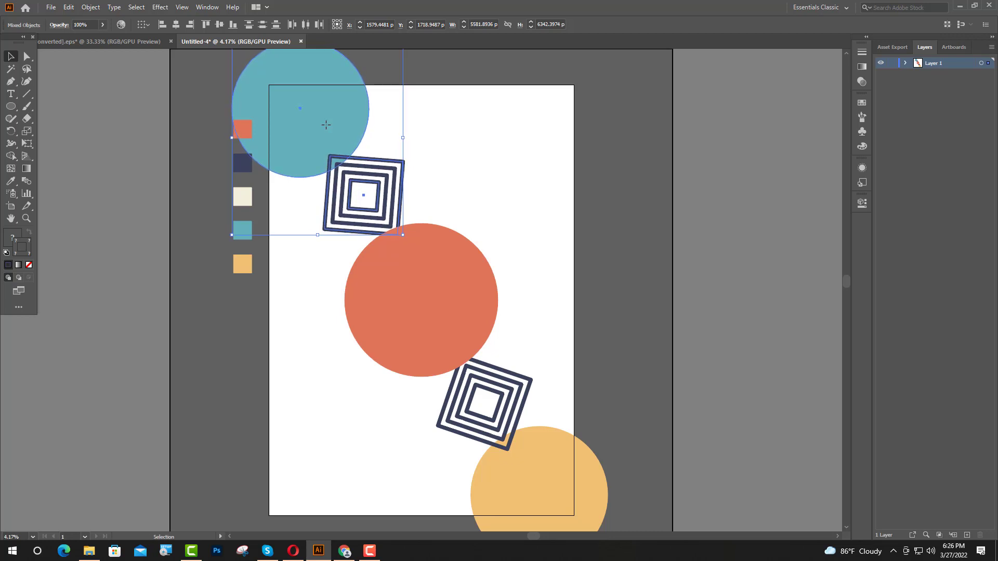
pyautogui.click(697, 177)
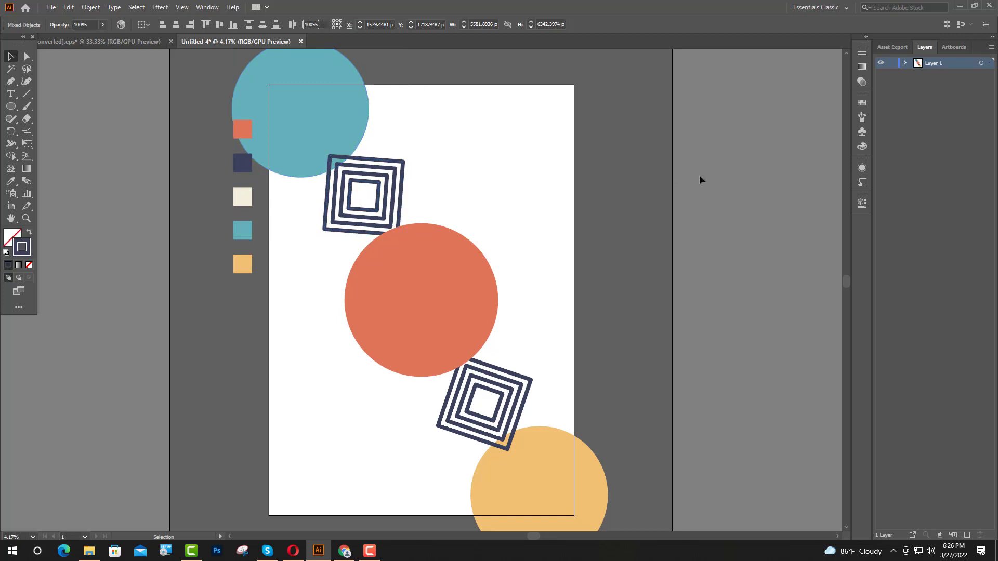
pyautogui.hotkey('ctrl', '-')
pyautogui.scroll(-1, 572, 250)
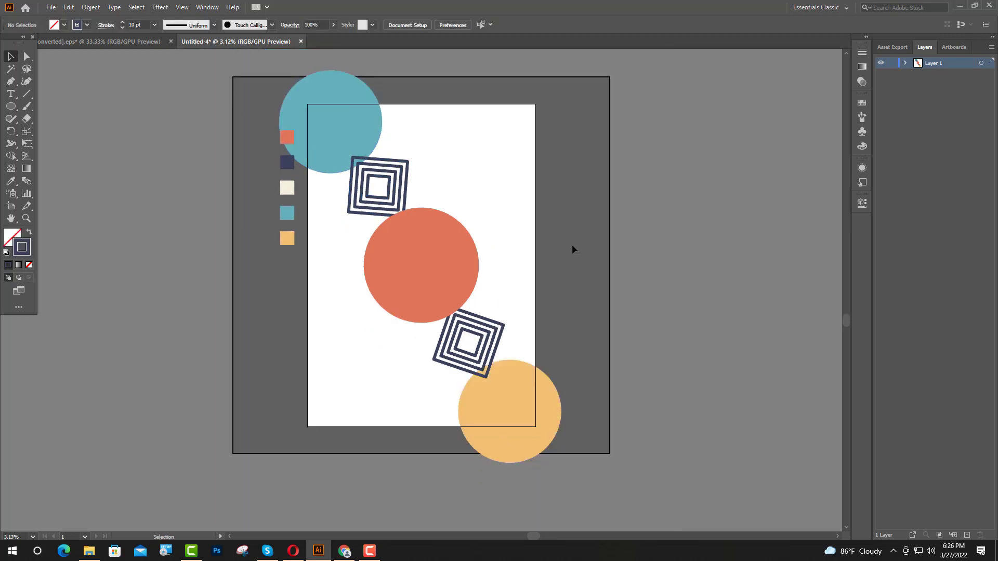
# Step: Draw a small circle left of the red circle and fill it with the teal swatch
pyautogui.click(10, 107)
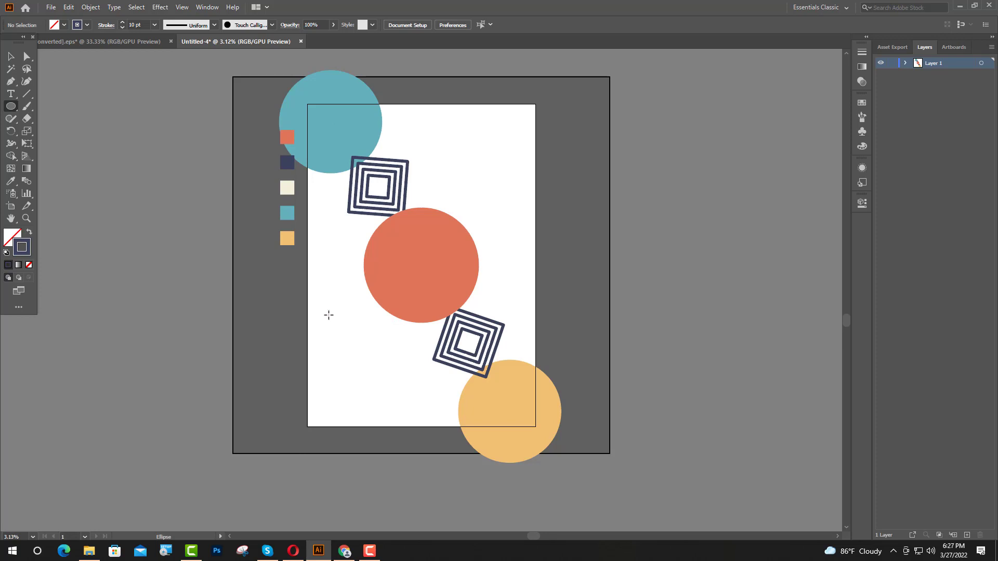
pyautogui.moveTo(329, 315); pyautogui.dragTo(348, 342)
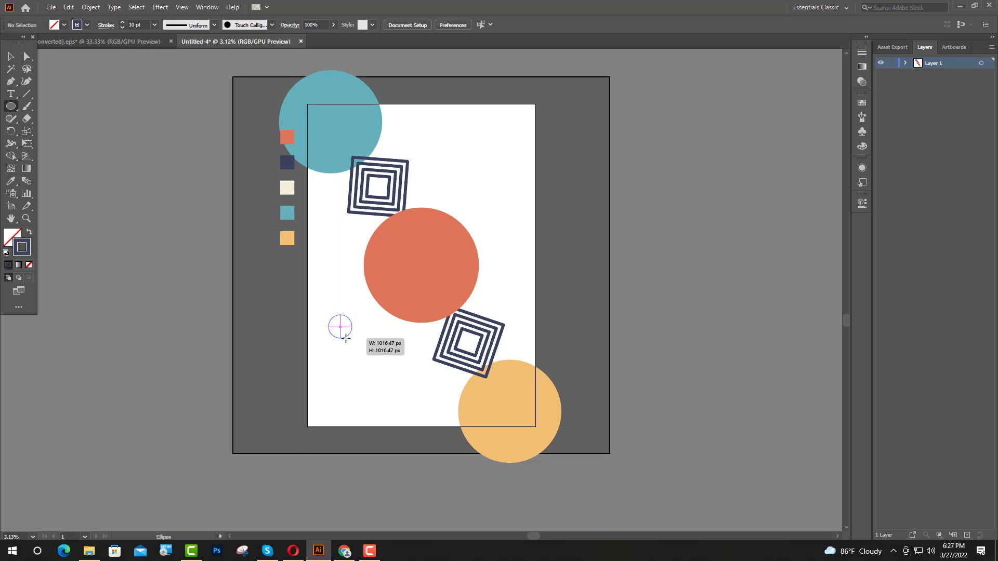
pyautogui.moveTo(348, 342); pyautogui.dragTo(348, 342)
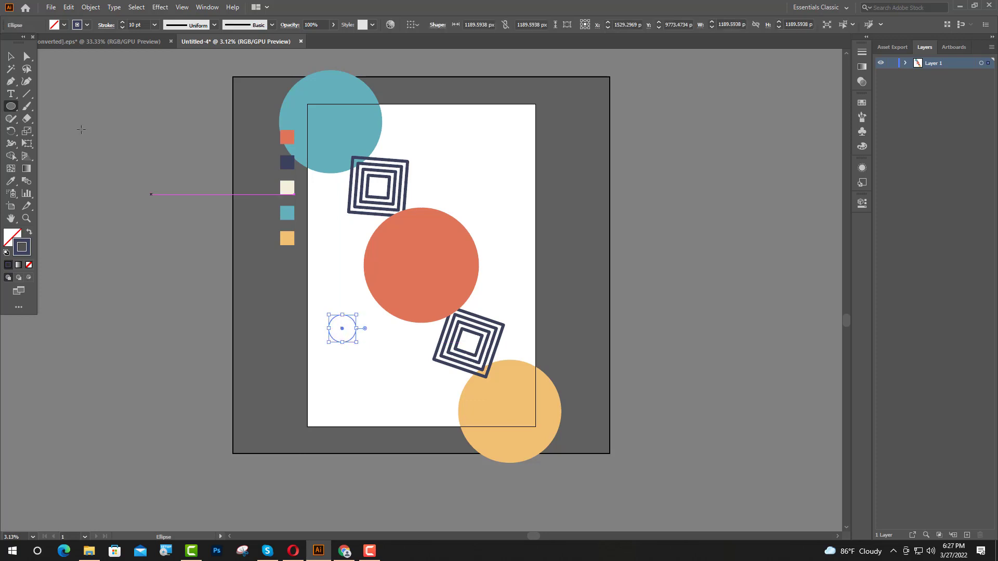
pyautogui.click(11, 185)
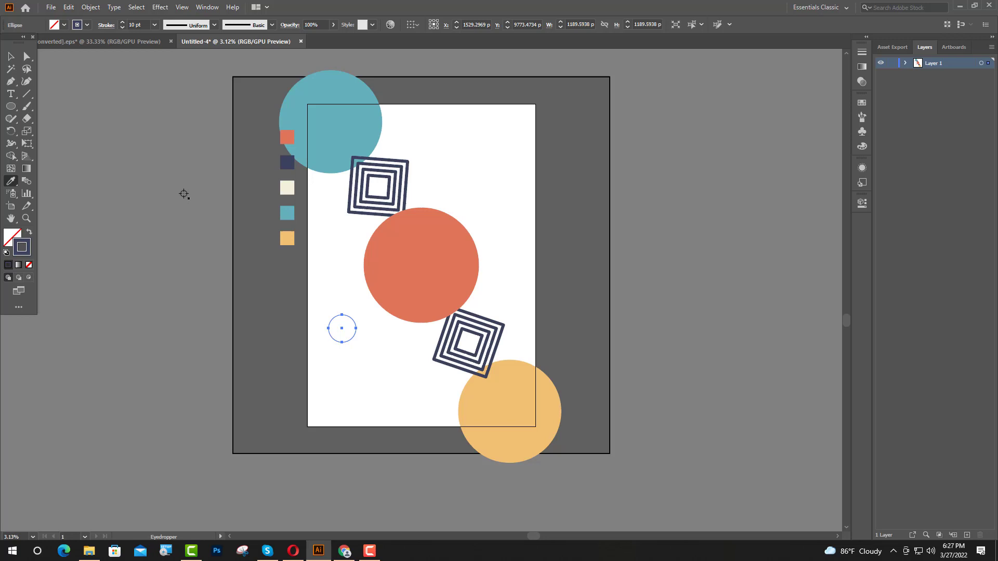
pyautogui.click(289, 216)
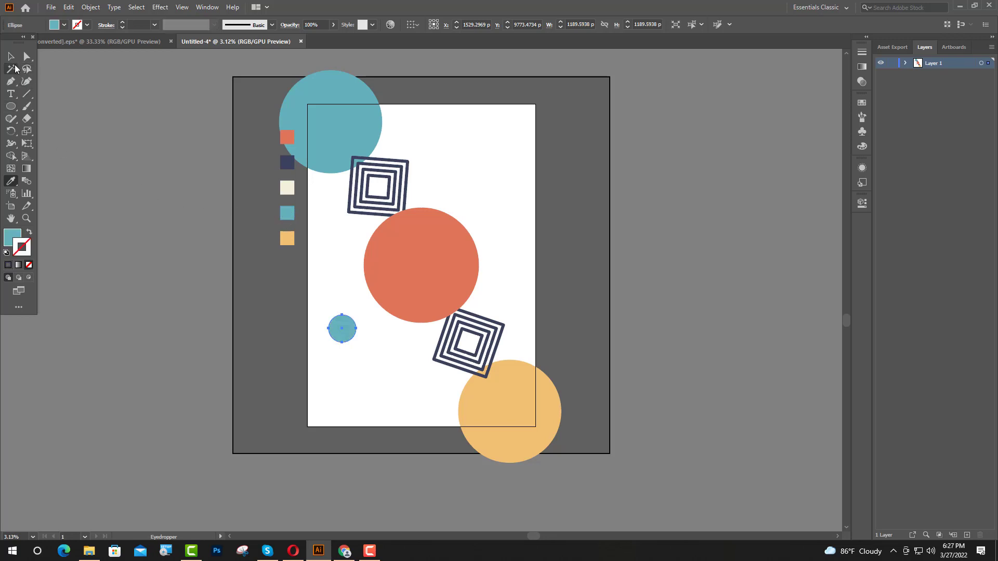
# Step: Alt-drag a copy of the small teal circle to the poster's upper right
pyautogui.click(10, 58)
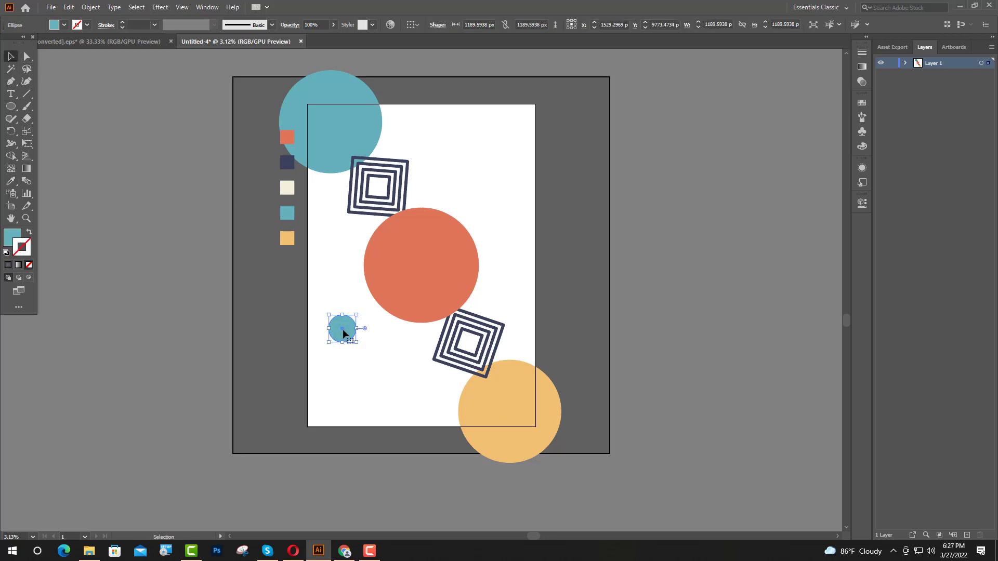
pyautogui.moveTo(342, 329)
pyautogui.mouseDown()
pyautogui.moveTo(502, 239)
pyautogui.moveTo(500, 213)
pyautogui.mouseUp()
pyautogui.click(650, 210)
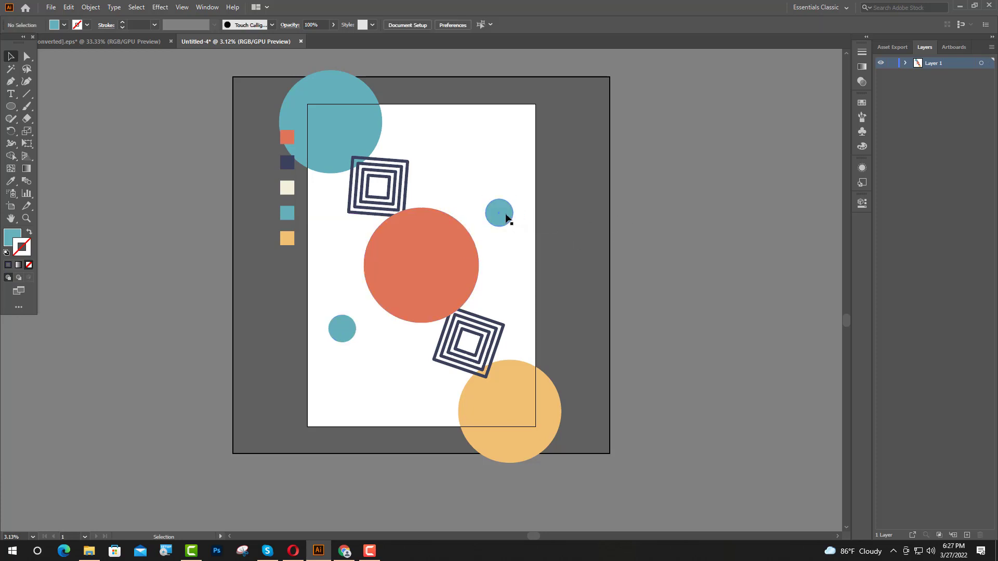
pyautogui.moveTo(507, 217); pyautogui.dragTo(515, 209)
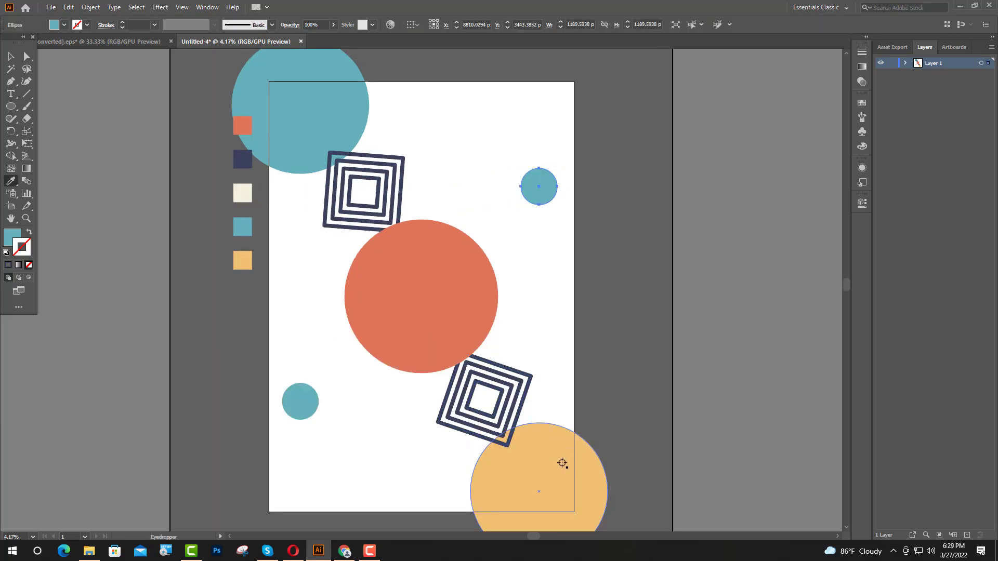
# Step: Recolour the copied small circle yellow-orange like the large circle, then deselect it
pyautogui.click(542, 459)
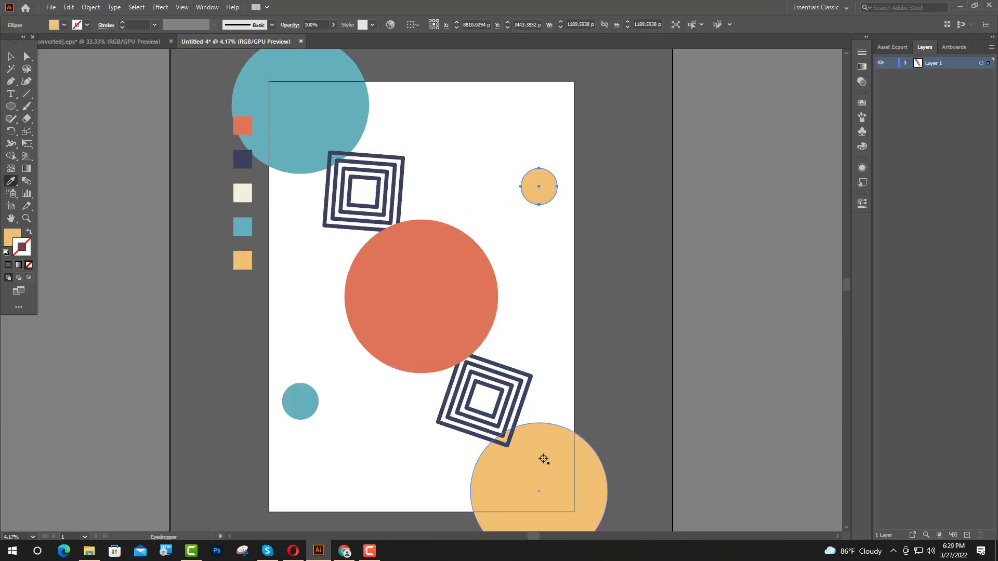
pyautogui.click(11, 57)
pyautogui.click(312, 200)
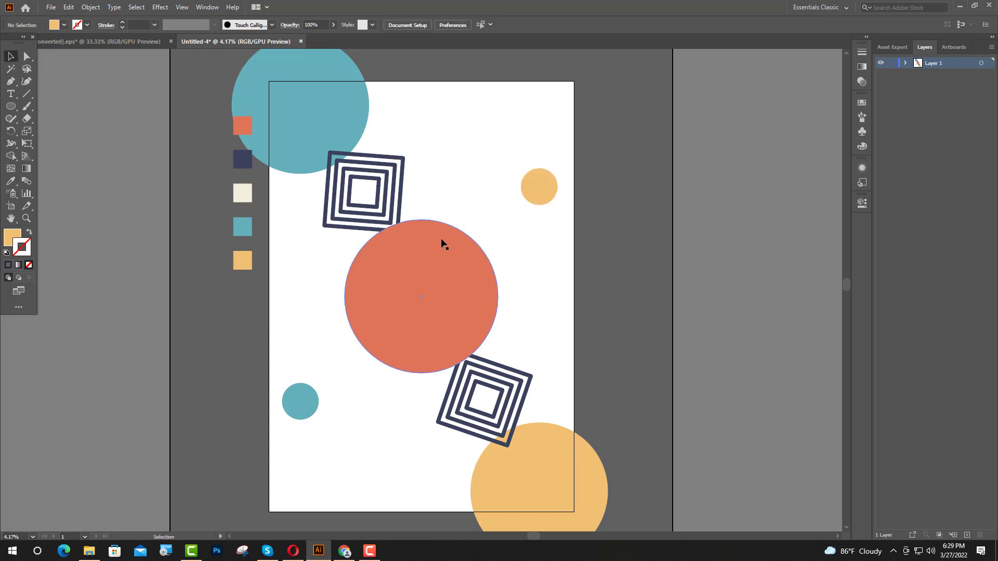
# Step: Zoom out to the whole artboard and sample the cream swatch as the fill
pyautogui.scroll(-2, 501, 249)
pyautogui.scroll(-2, 500, 246)
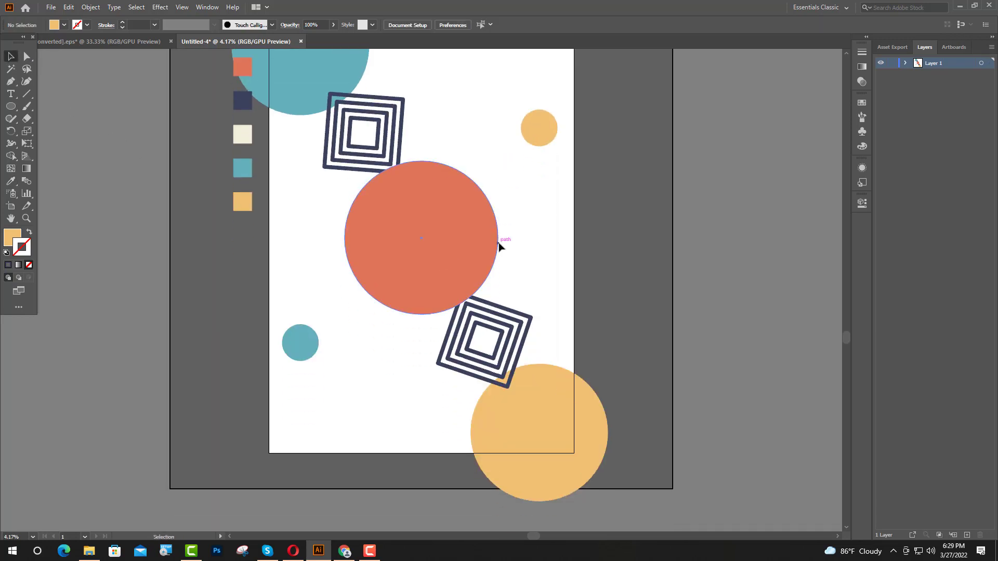
pyautogui.hotkey('ctrl', '-')
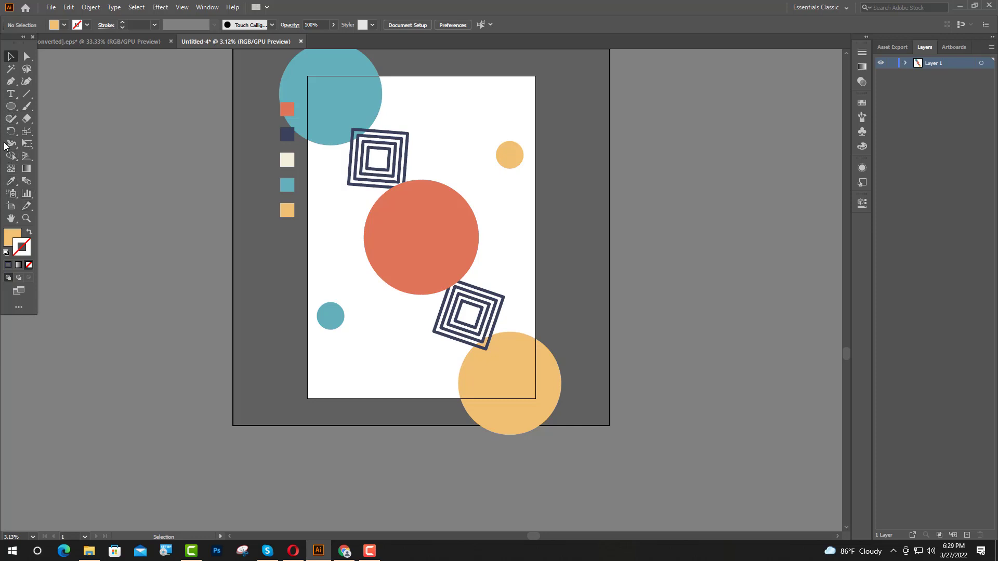
pyautogui.click(11, 182)
pyautogui.click(287, 160)
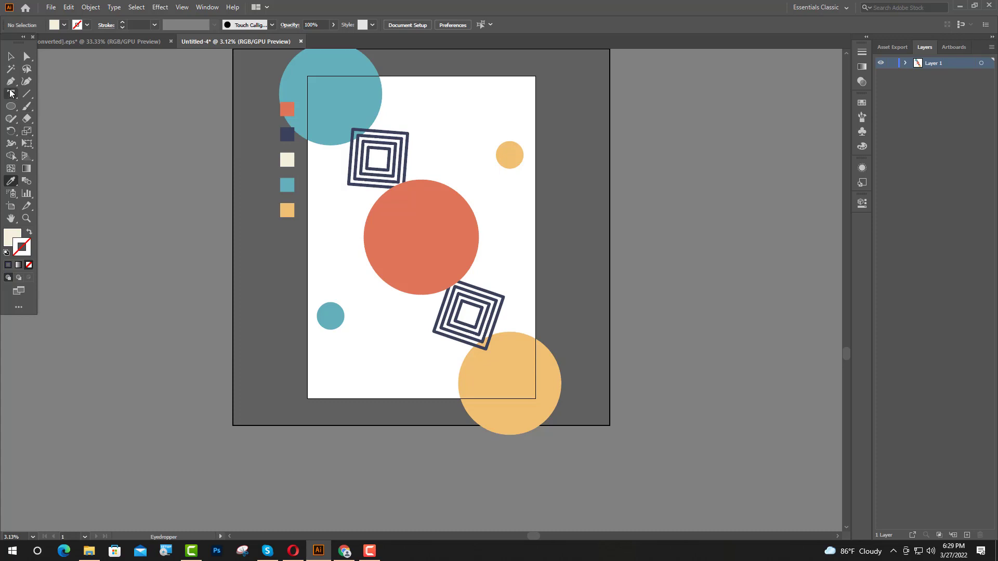
# Step: Create a cream rectangle of 9813 x 13923 px with the Rectangle tool
pyautogui.rightClick(10, 106)
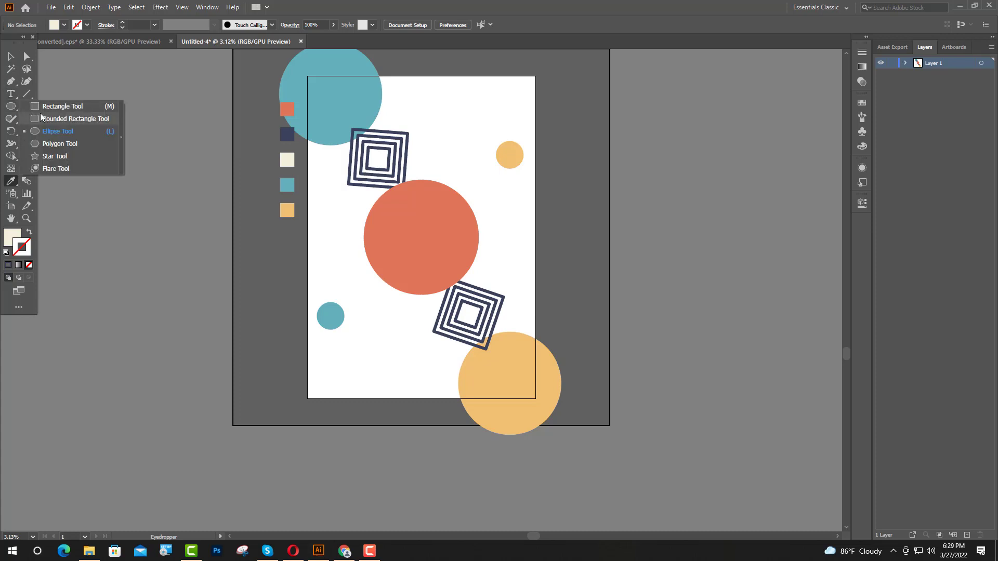
pyautogui.click(54, 106)
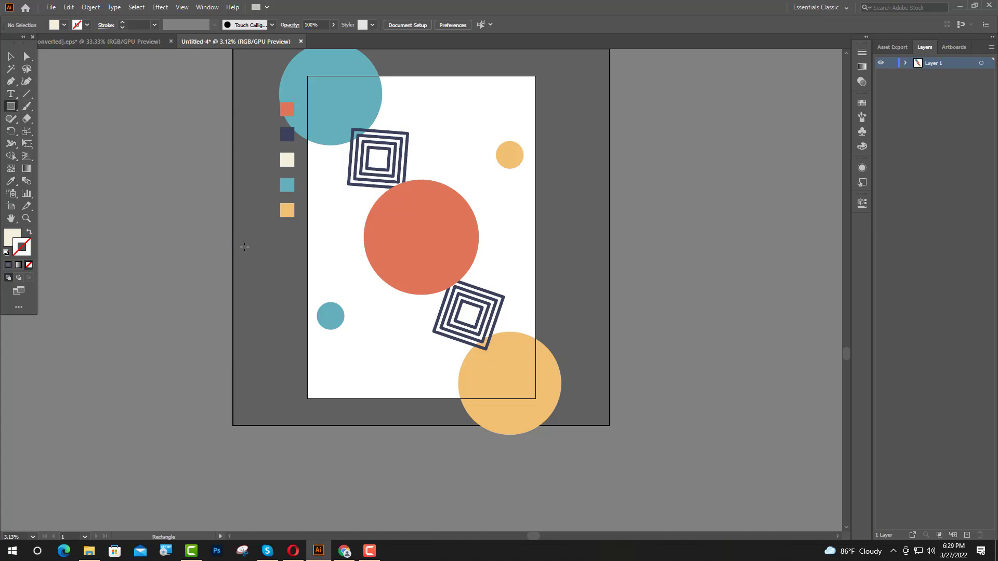
pyautogui.click(453, 98)
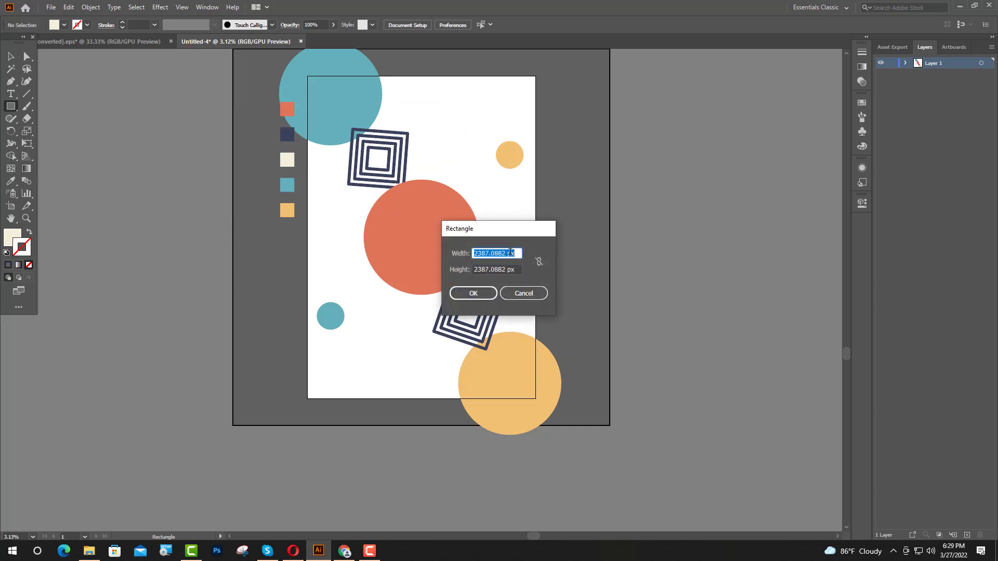
pyautogui.write('9813 px')
pyautogui.press('Tab')
pyautogui.write('13923px')
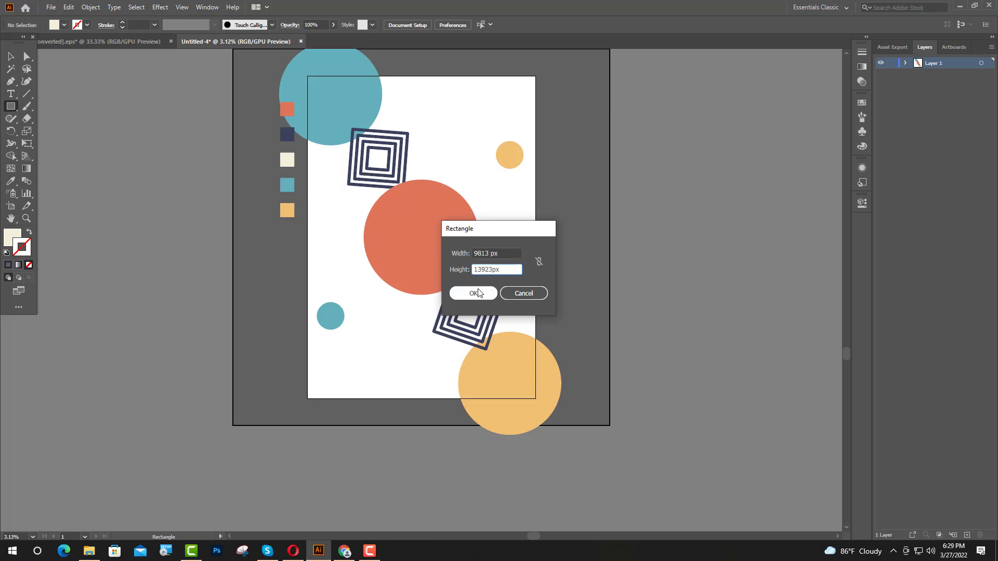
pyautogui.click(475, 294)
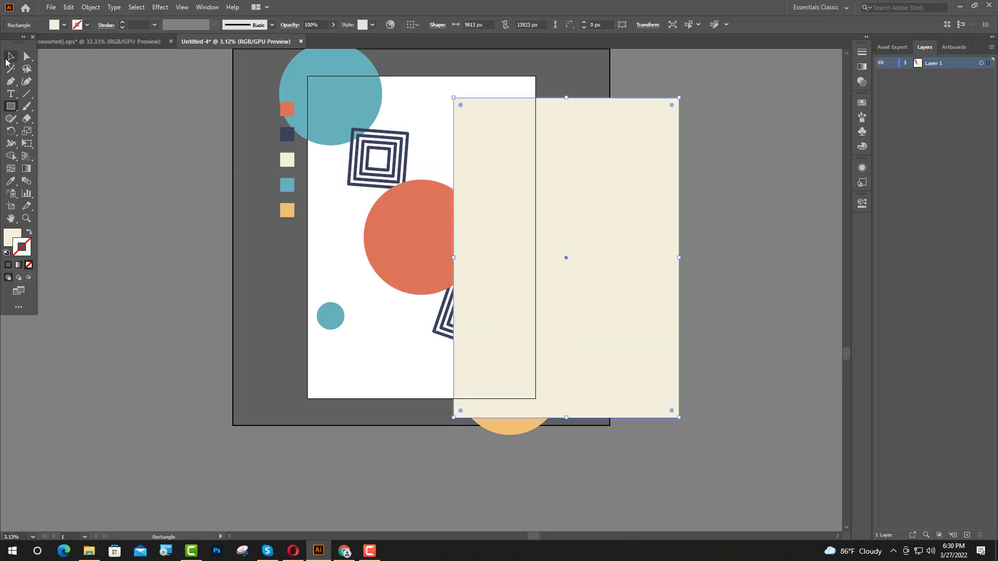
# Step: Centre the rectangle on the artboard both ways and send it behind all shapes
pyautogui.click(10, 57)
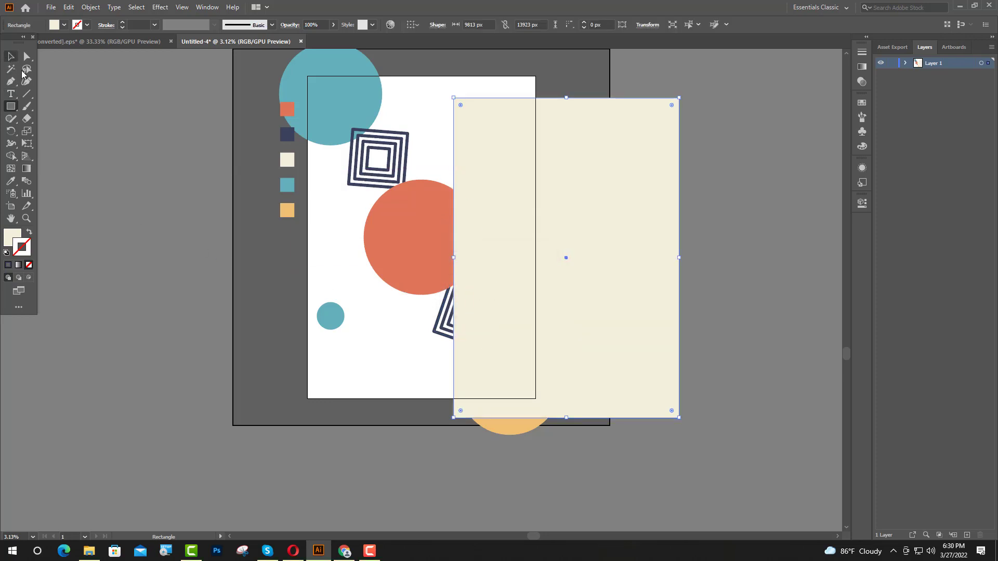
pyautogui.click(421, 26)
pyautogui.click(440, 60)
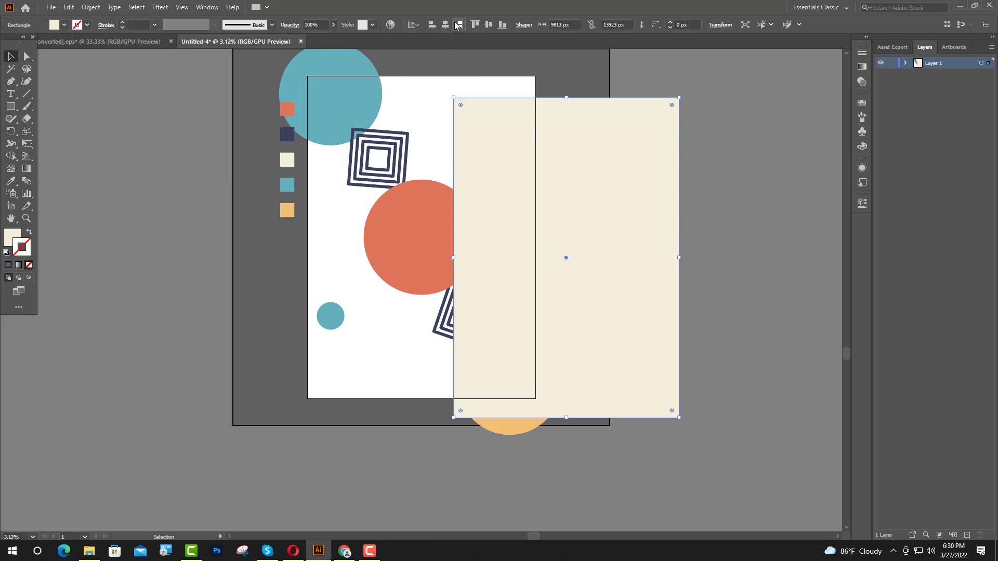
pyautogui.click(445, 24)
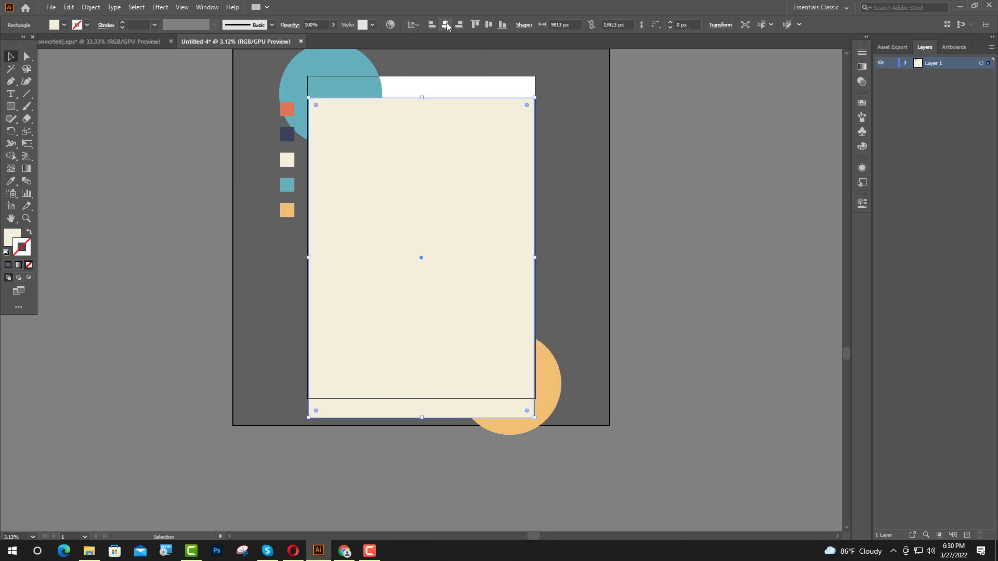
pyautogui.click(490, 27)
pyautogui.scroll(2, 619, 60)
pyautogui.rightClick(366, 238)
pyautogui.moveTo(432, 398)
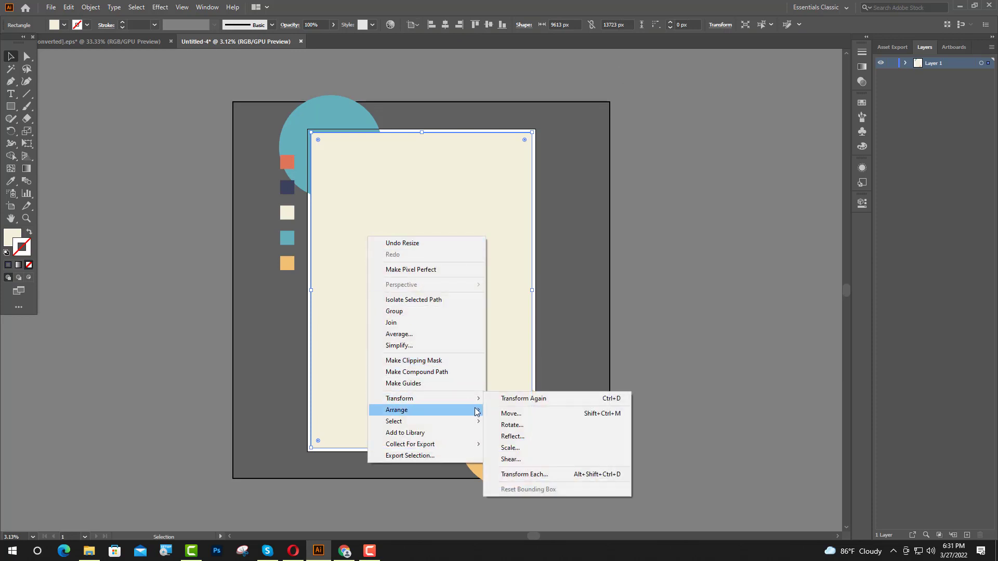
pyautogui.moveTo(397, 410)
pyautogui.click(519, 445)
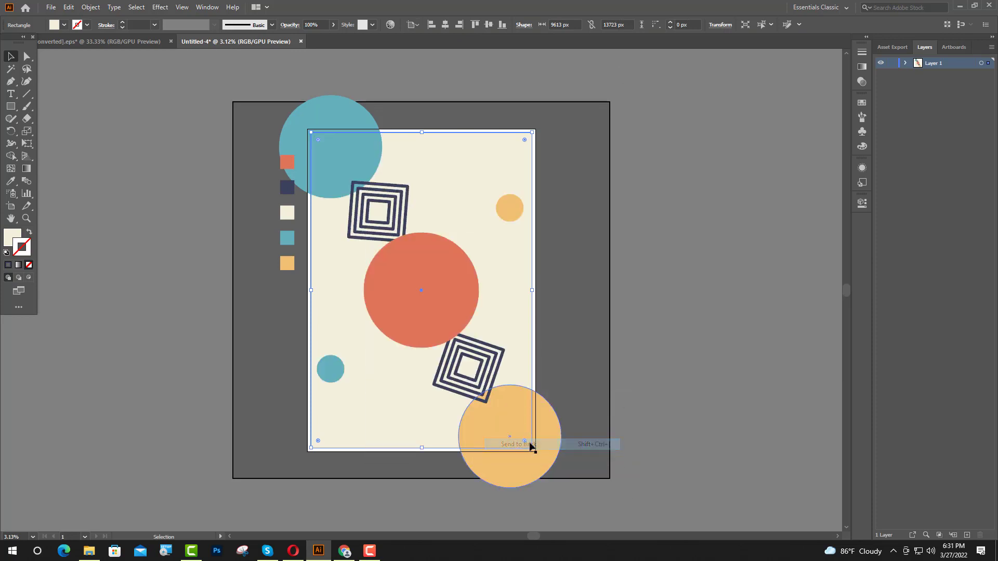
# Step: Expand Layer 1 and select the bottom cream rectangle in the layer list
pyautogui.click(665, 324)
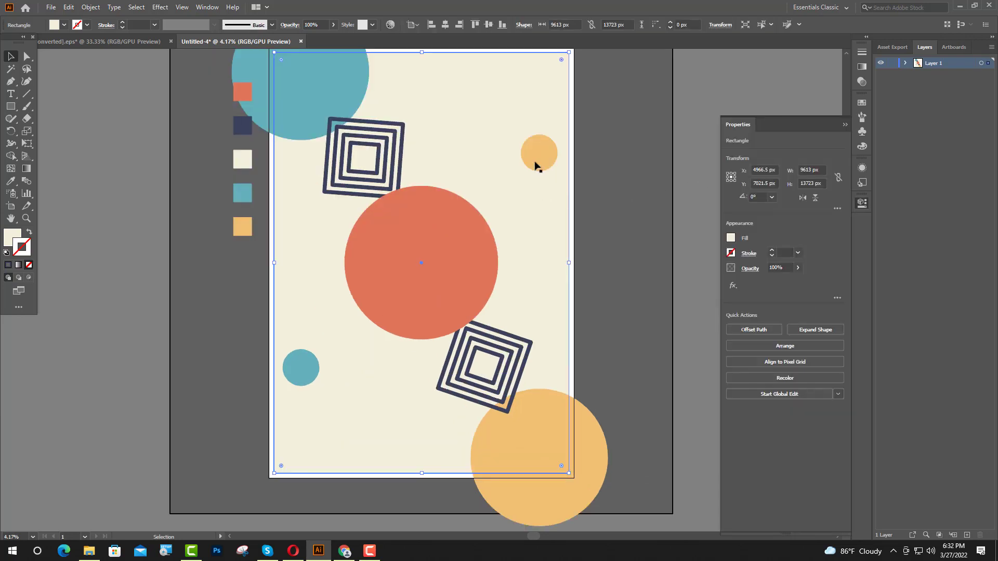
pyautogui.click(845, 125)
pyautogui.hotkey('ctrl', '-')
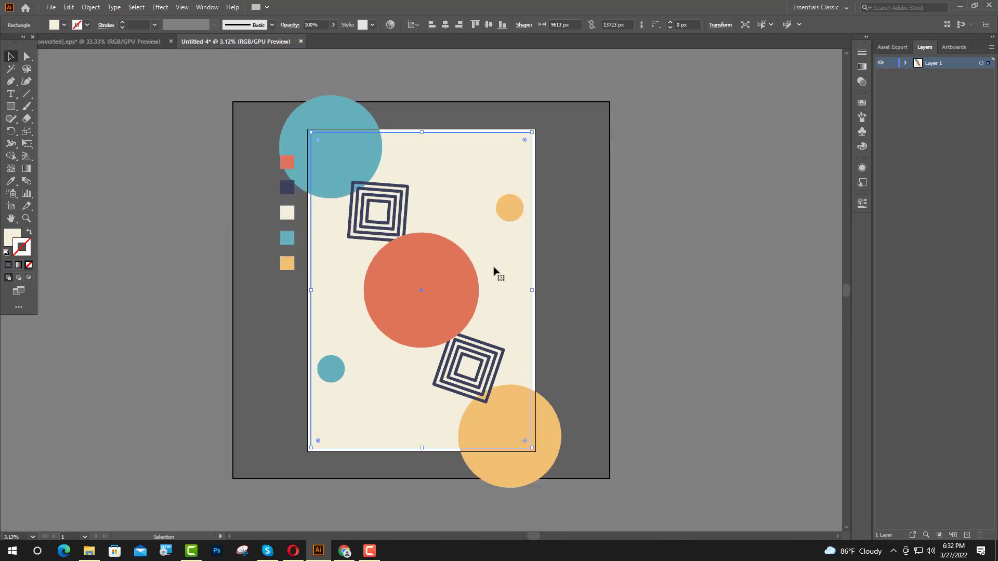
pyautogui.click(711, 265)
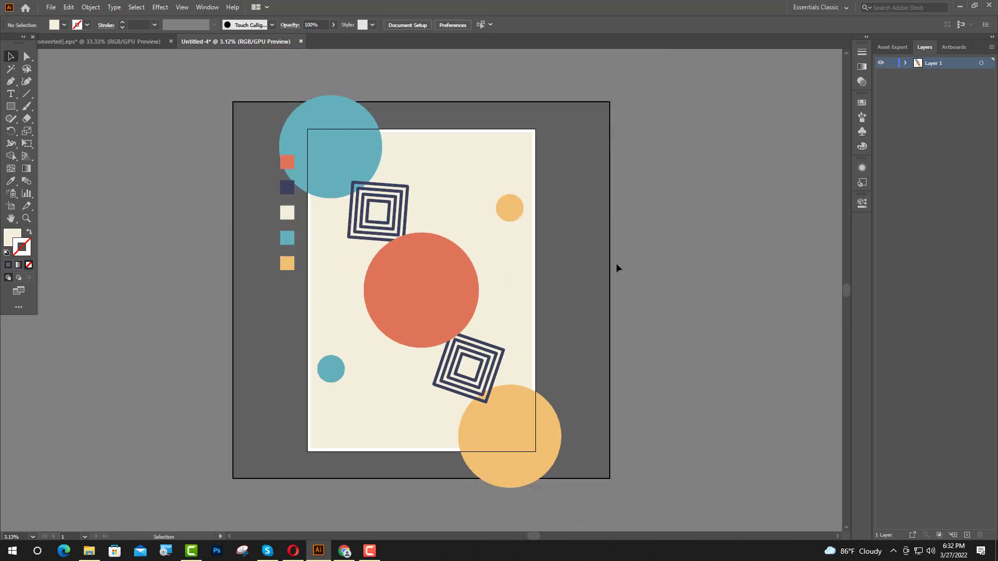
pyautogui.click(502, 271)
pyautogui.click(906, 63)
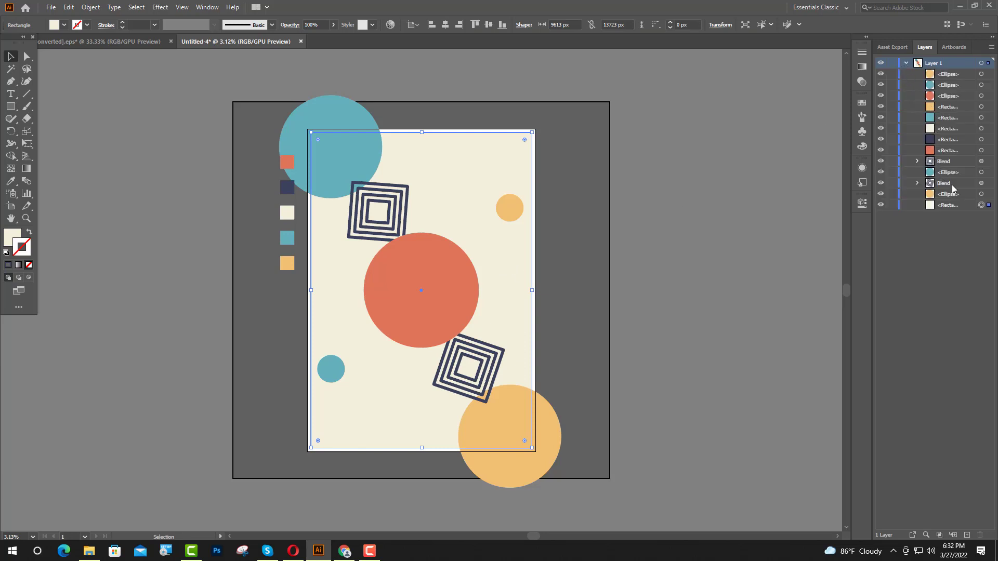
pyautogui.click(882, 184)
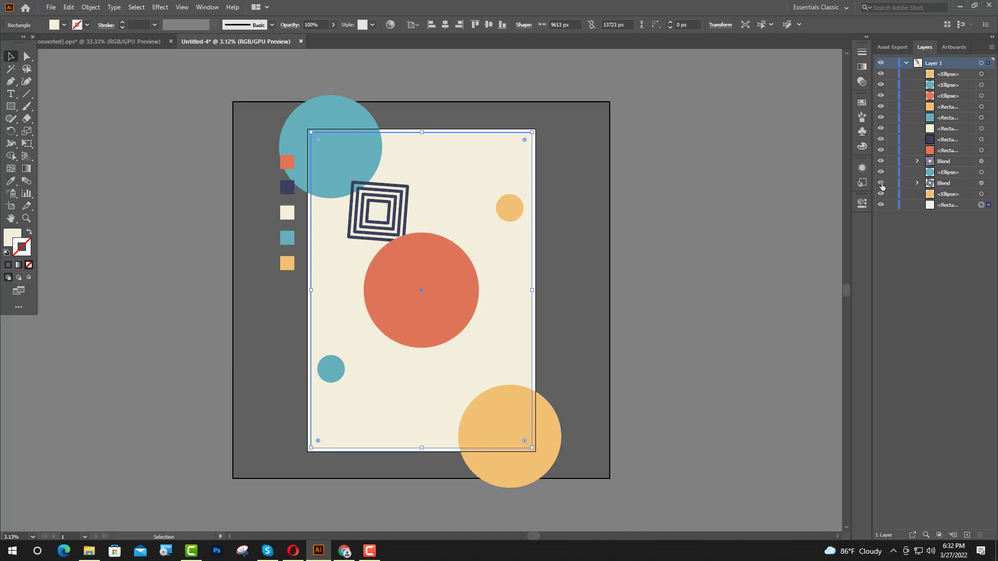
pyautogui.click(962, 206)
# Step: Bring the rectangle to the front, select all artwork and make a clipping mask
pyautogui.press('a')
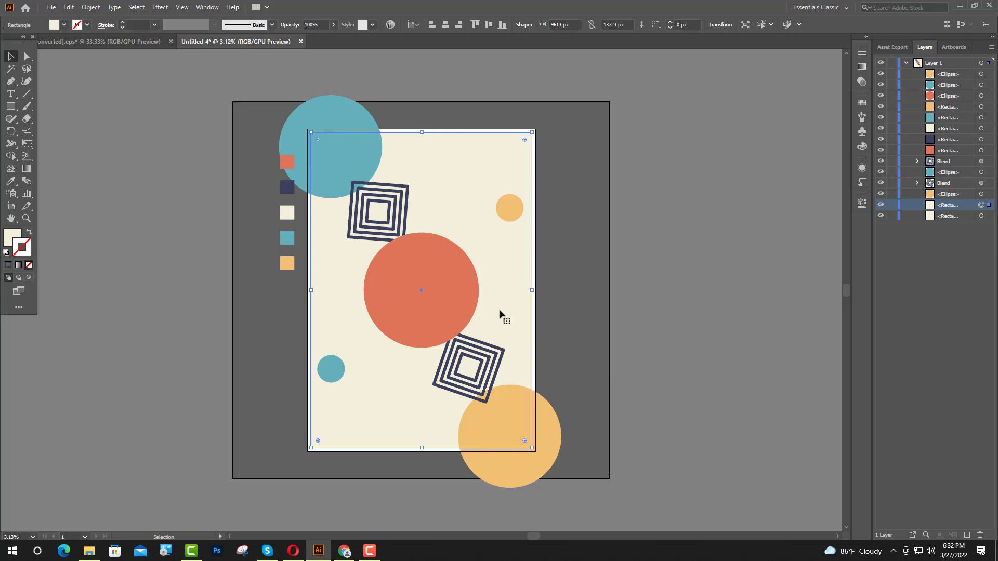
pyautogui.rightClick(494, 255)
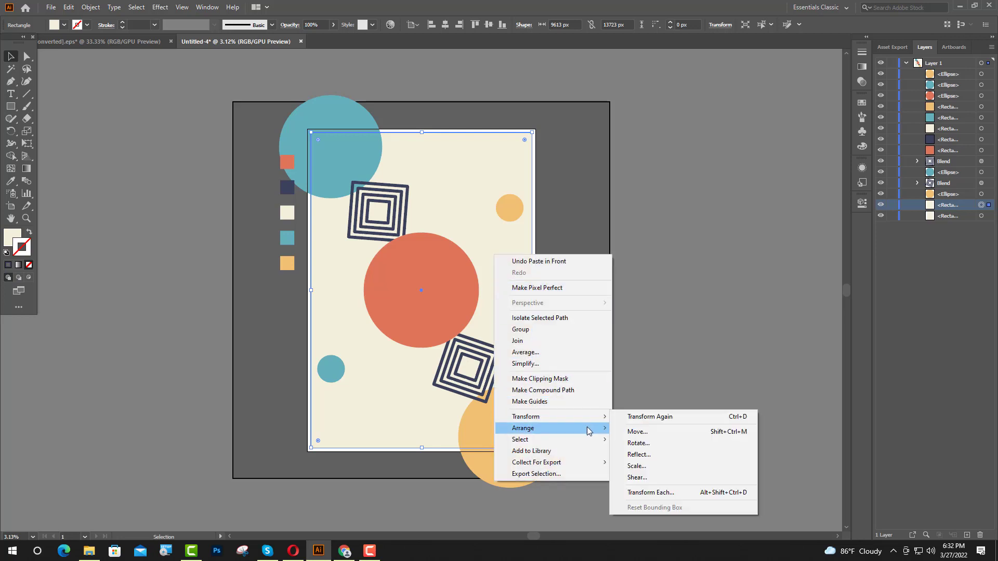
pyautogui.click(651, 429)
pyautogui.hotkey('ctrl', 'a')
pyautogui.click(862, 203)
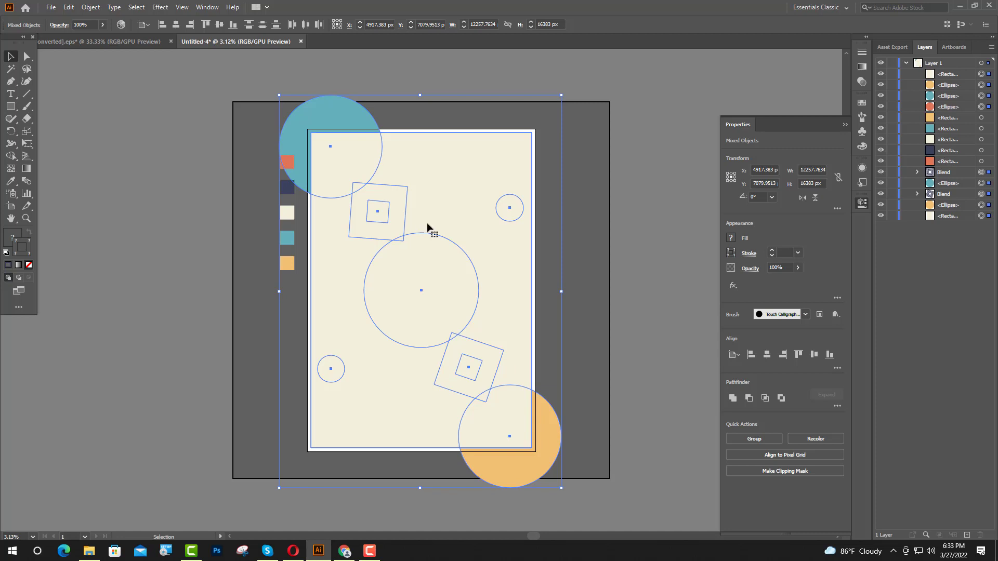
pyautogui.rightClick(418, 206)
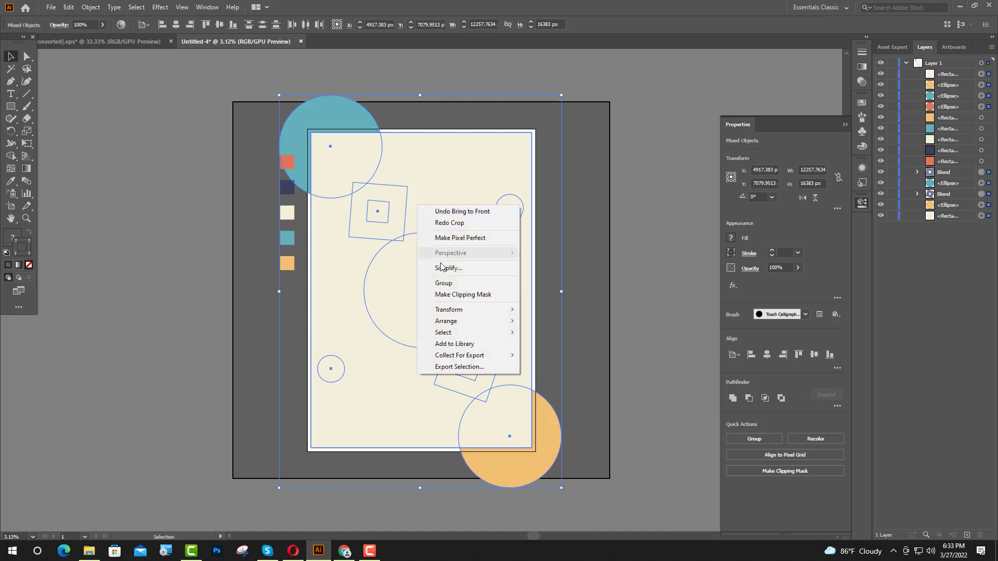
pyautogui.click(479, 294)
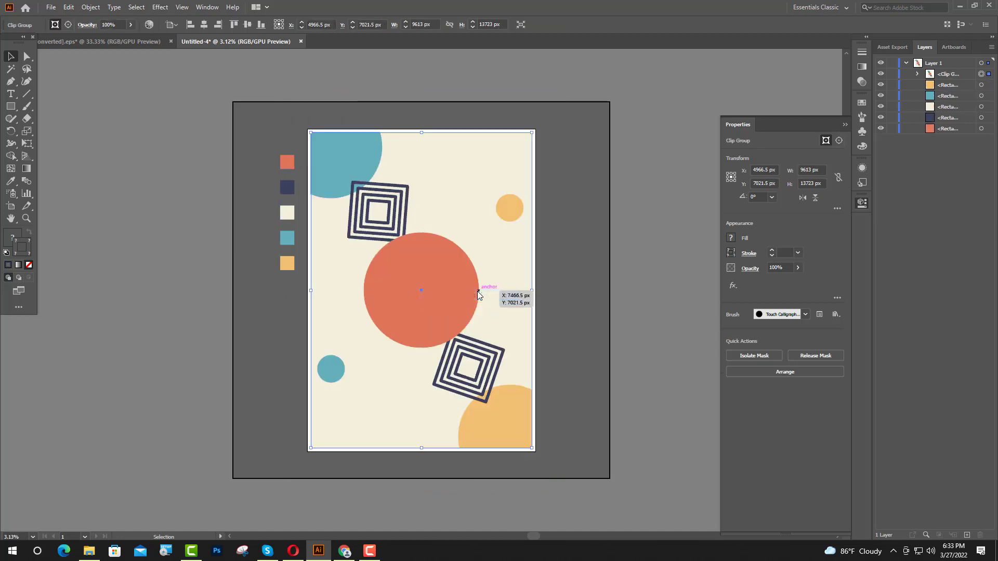
pyautogui.click(638, 222)
pyautogui.hotkey('ctrl', '+')
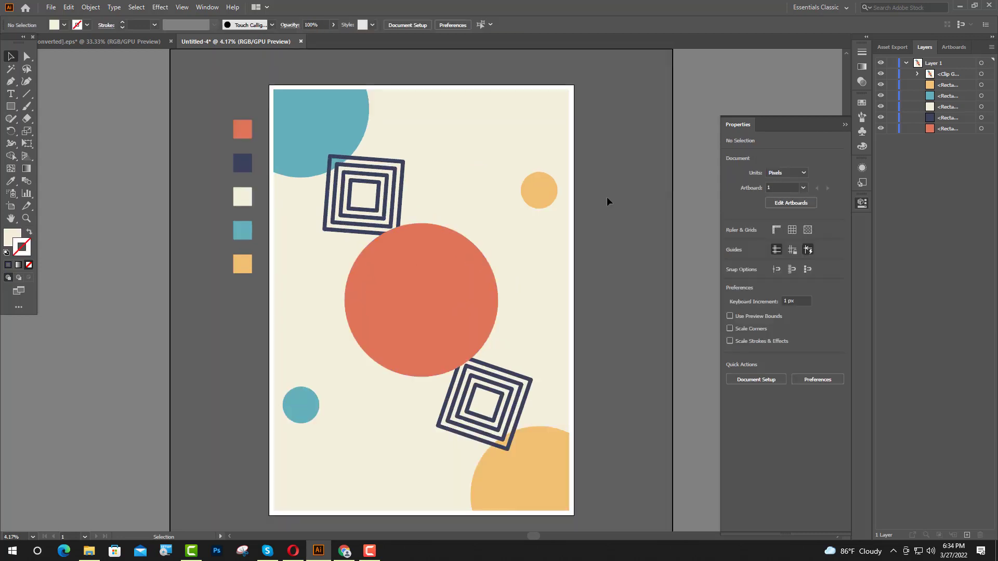
# Step: Place the light-gray-concrete-wall image and drag it out over the poster
pyautogui.click(51, 7)
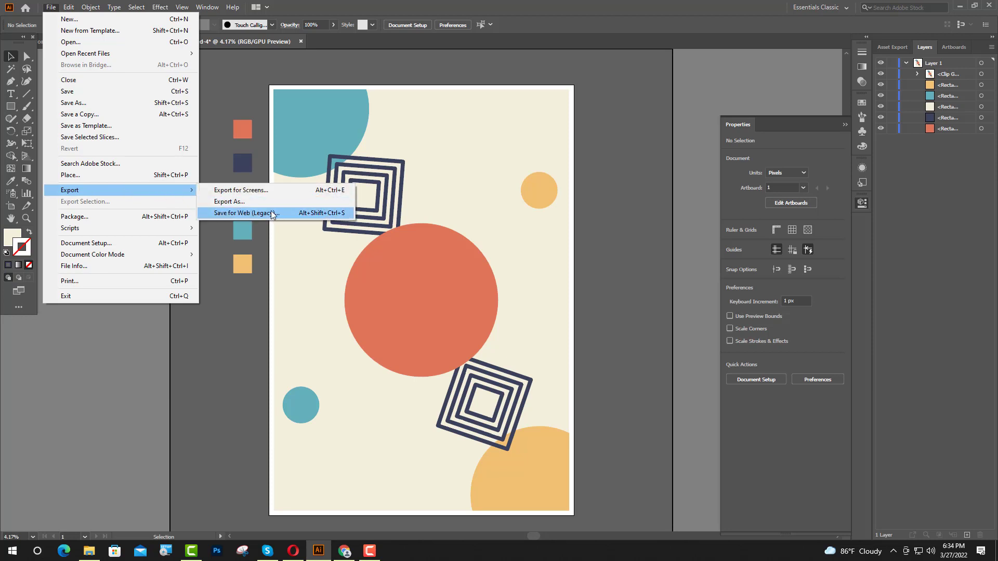
pyautogui.click(78, 177)
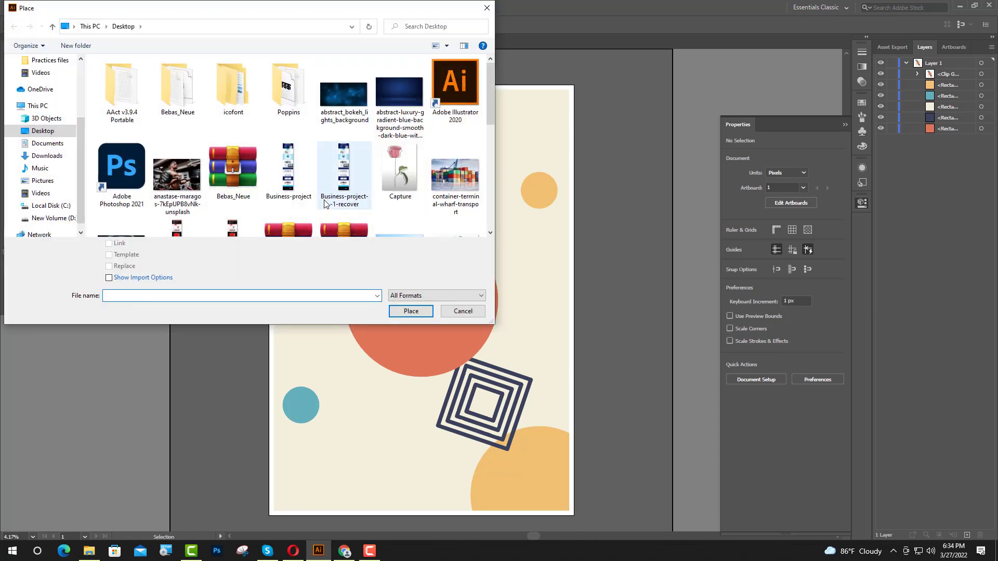
pyautogui.scroll(-1, 353, 176)
pyautogui.scroll(2, 353, 176)
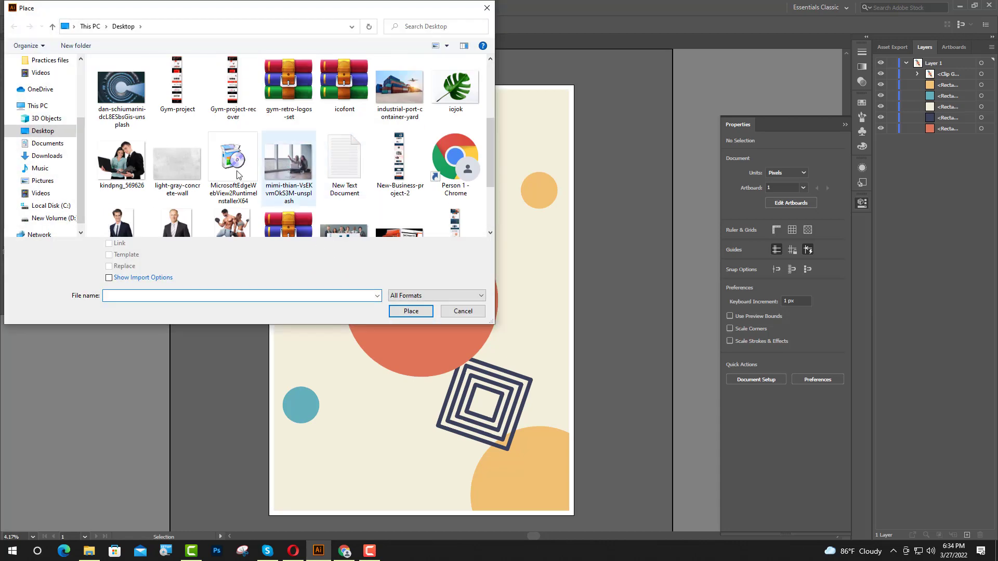
pyautogui.click(177, 164)
pyautogui.click(411, 311)
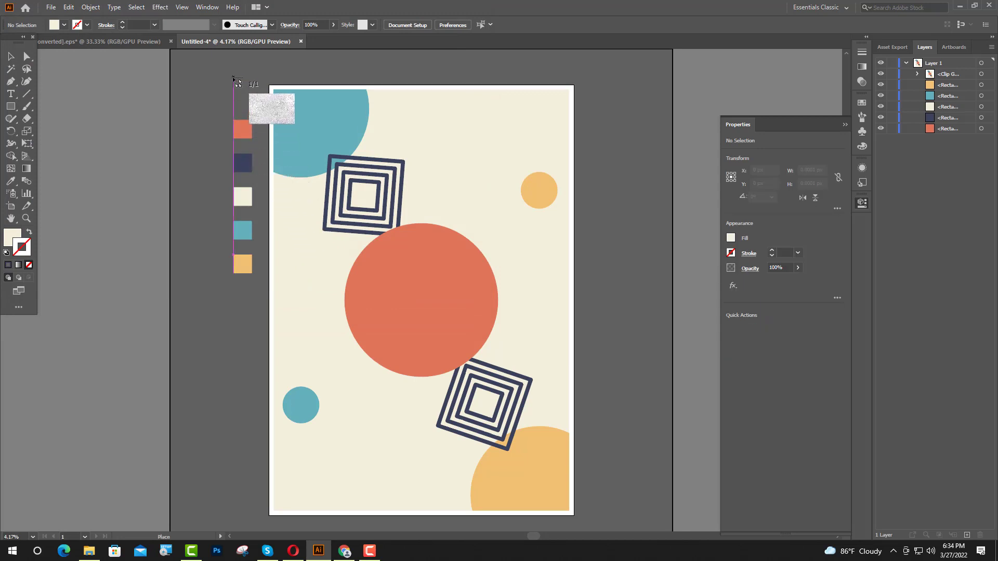
pyautogui.moveTo(233, 79); pyautogui.dragTo(606, 547)
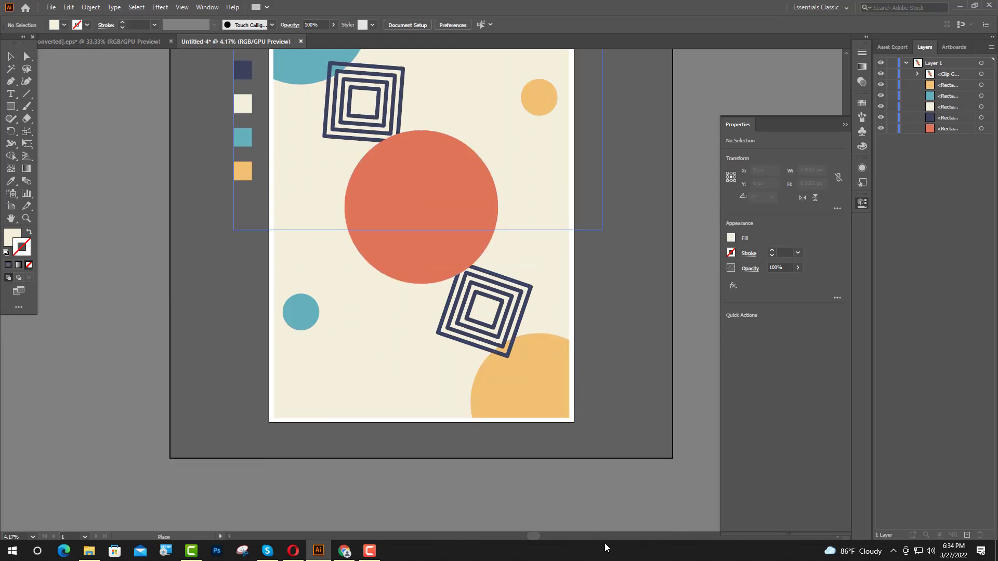
pyautogui.moveTo(605, 544); pyautogui.dragTo(674, 545)
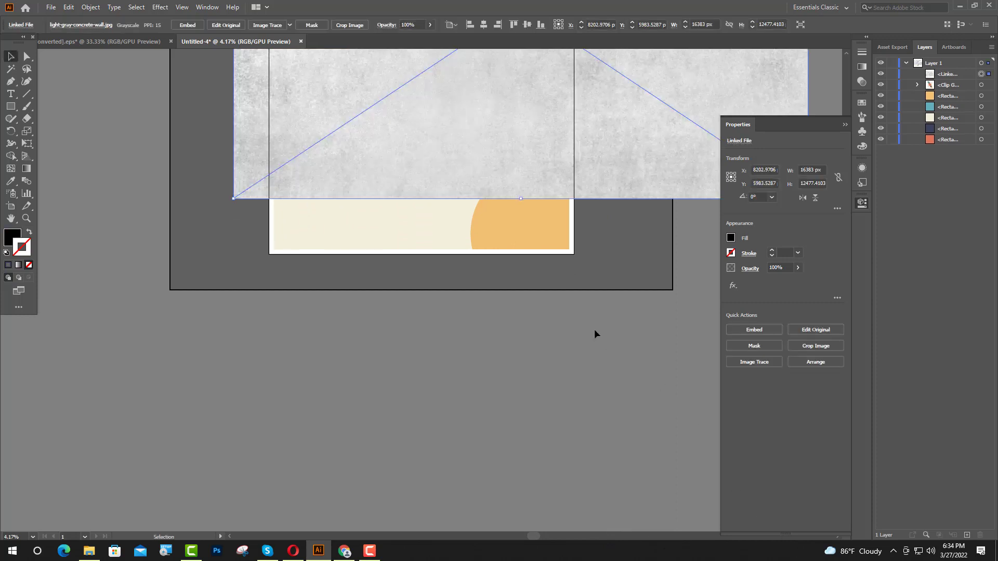
# Step: Stretch the texture taller past the artboard bottom and shift it left to cover it
pyautogui.hotkey('ctrl', '-')
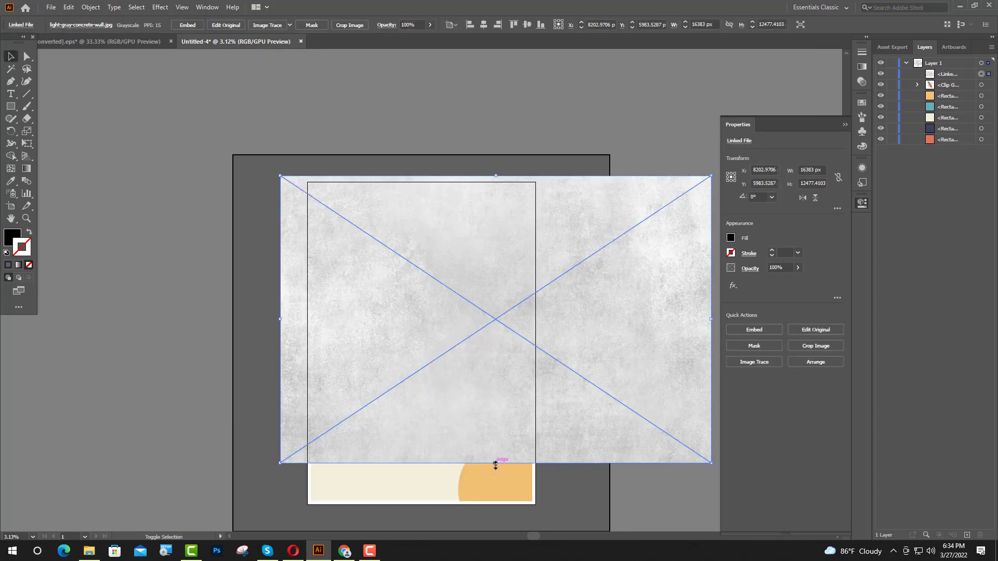
pyautogui.moveTo(495, 464); pyautogui.dragTo(496, 517)
pyautogui.scroll(-1, 545, 370)
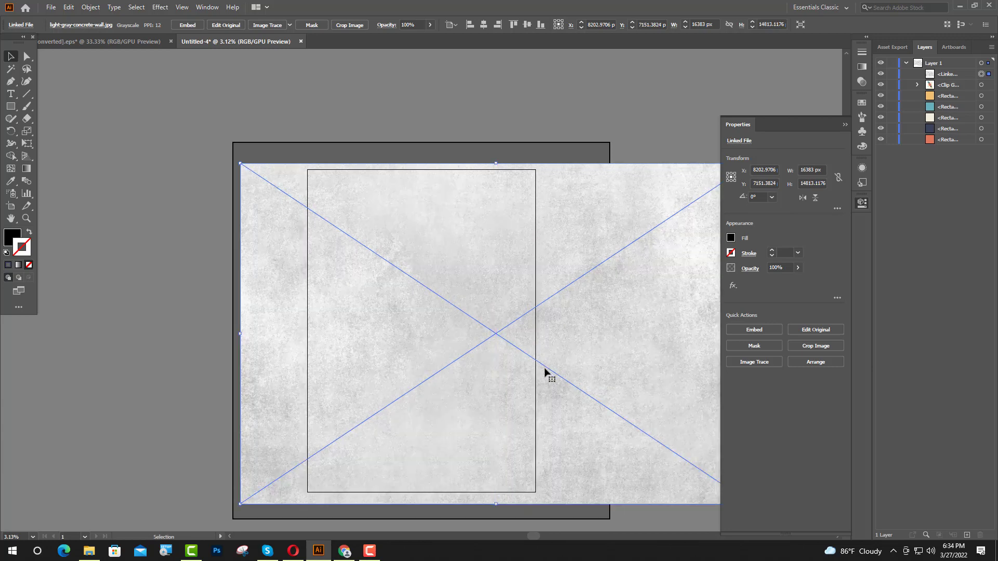
pyautogui.moveTo(545, 370); pyautogui.dragTo(484, 393)
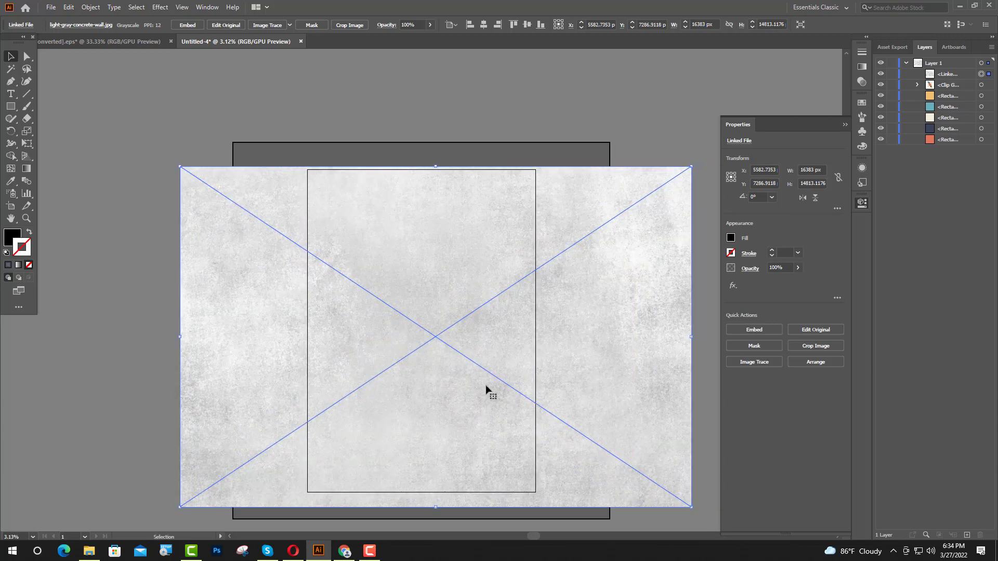
pyautogui.click(90, 7)
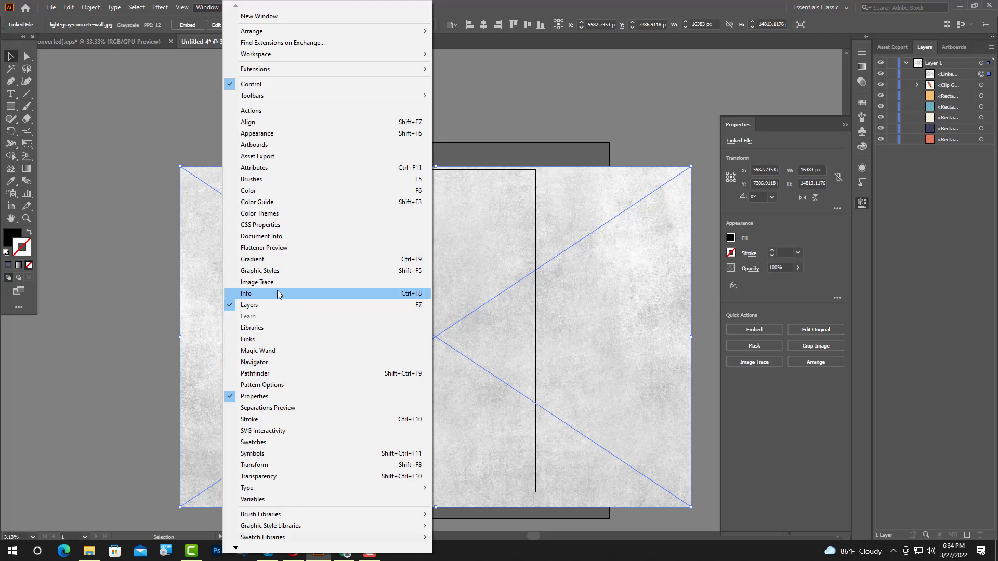
# Step: Image-trace the concrete texture in black and white at threshold 222, accepting the slow-trace warning
pyautogui.click(276, 282)
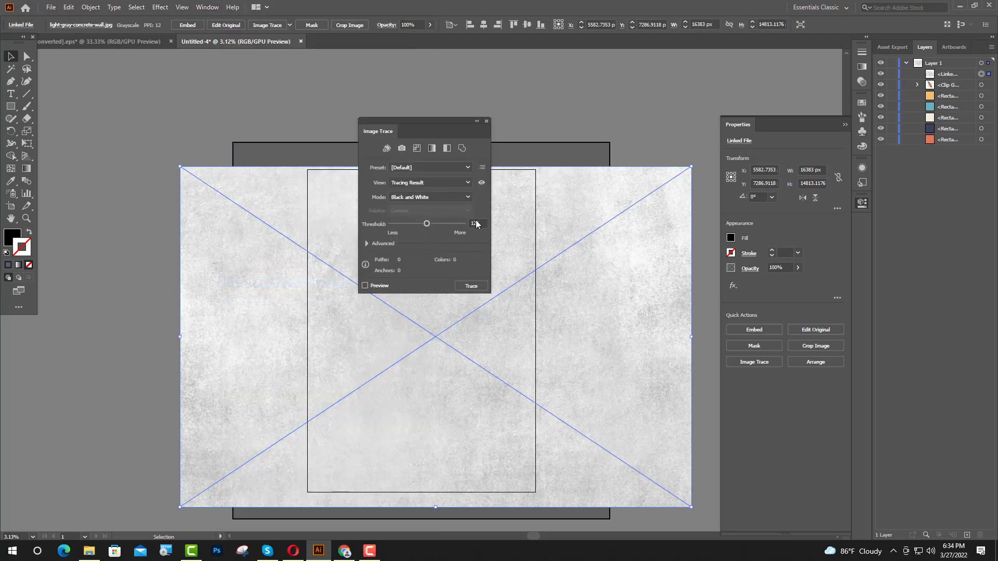
pyautogui.moveTo(476, 223)
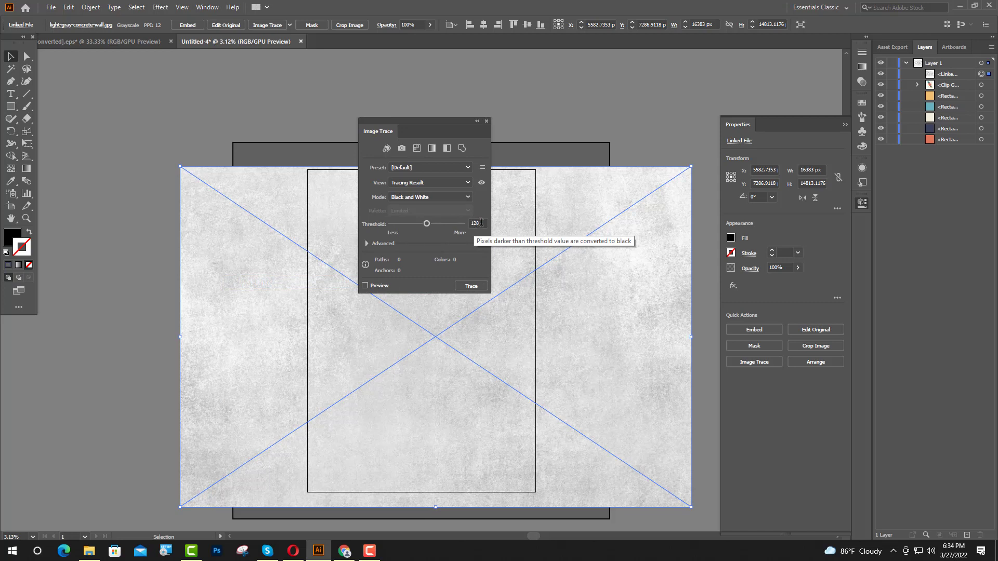
pyautogui.click(481, 223)
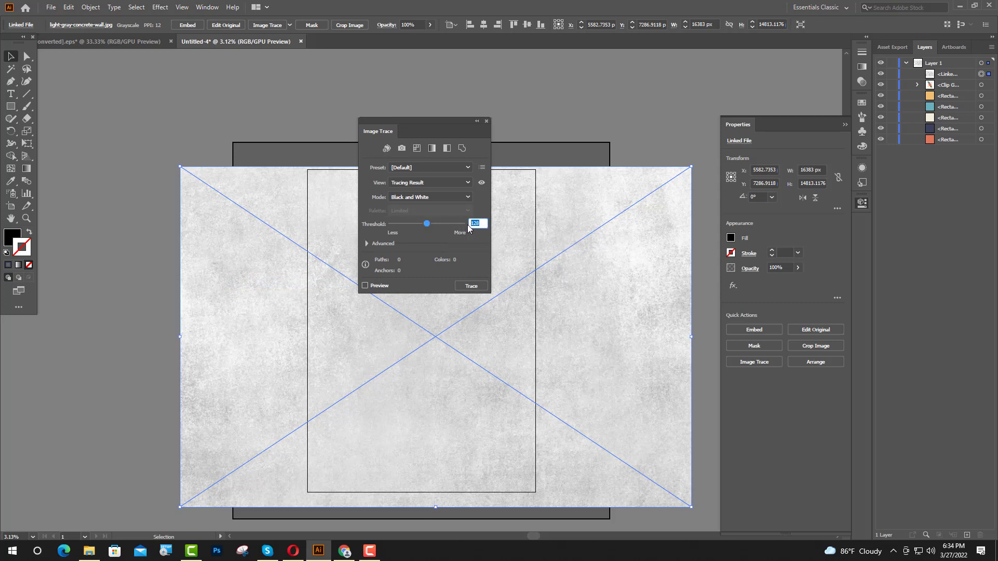
pyautogui.write('222')
pyautogui.press('Return')
pyautogui.click(372, 286)
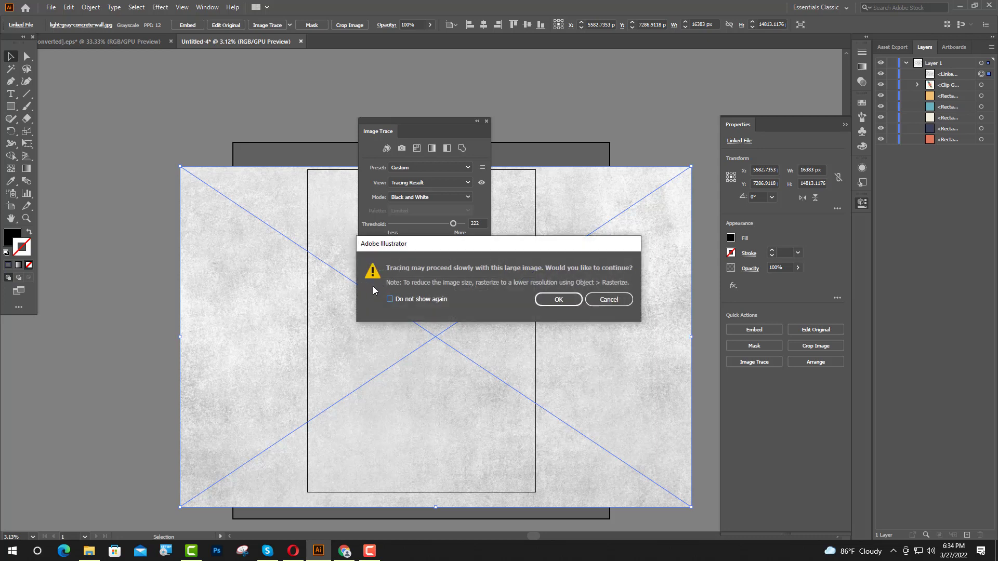
pyautogui.click(558, 300)
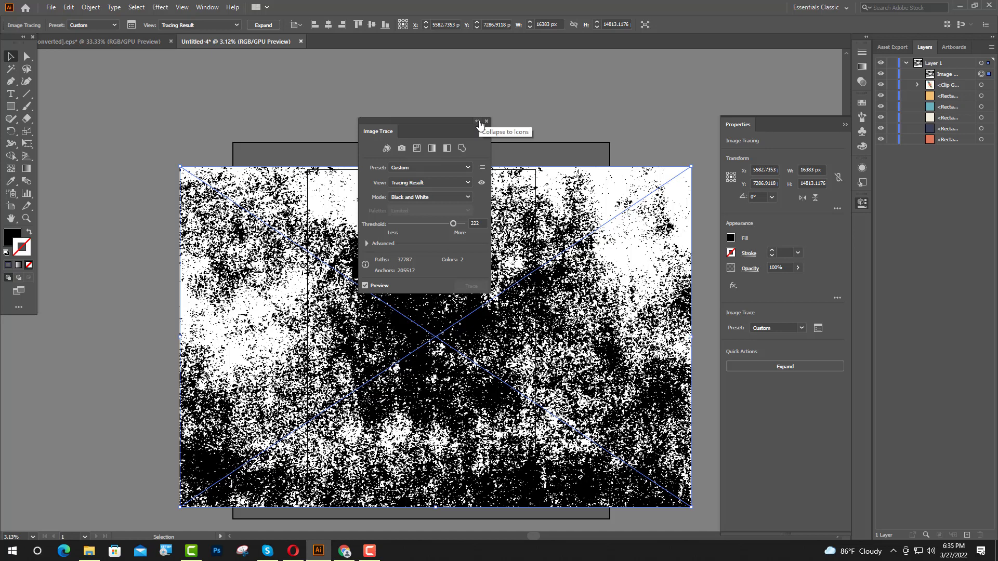
# Step: Expand the traced texture into filled shapes via Object > Expand
pyautogui.click(86, 7)
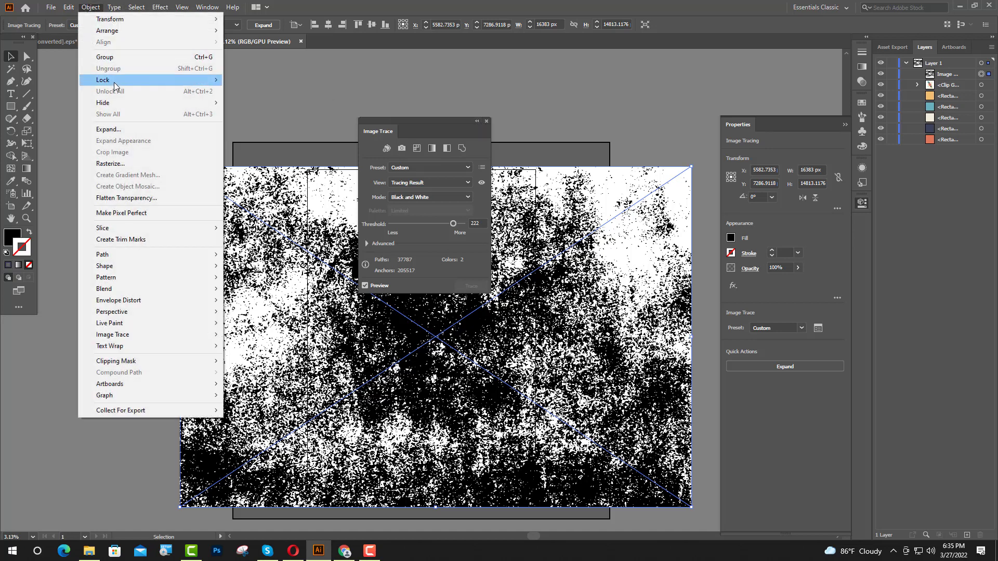
pyautogui.click(101, 129)
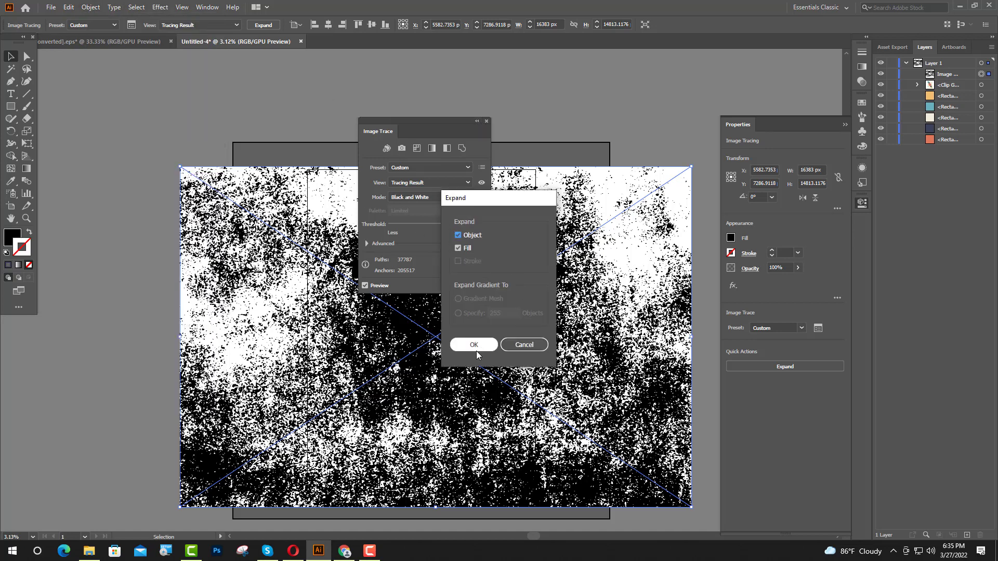
pyautogui.click(475, 346)
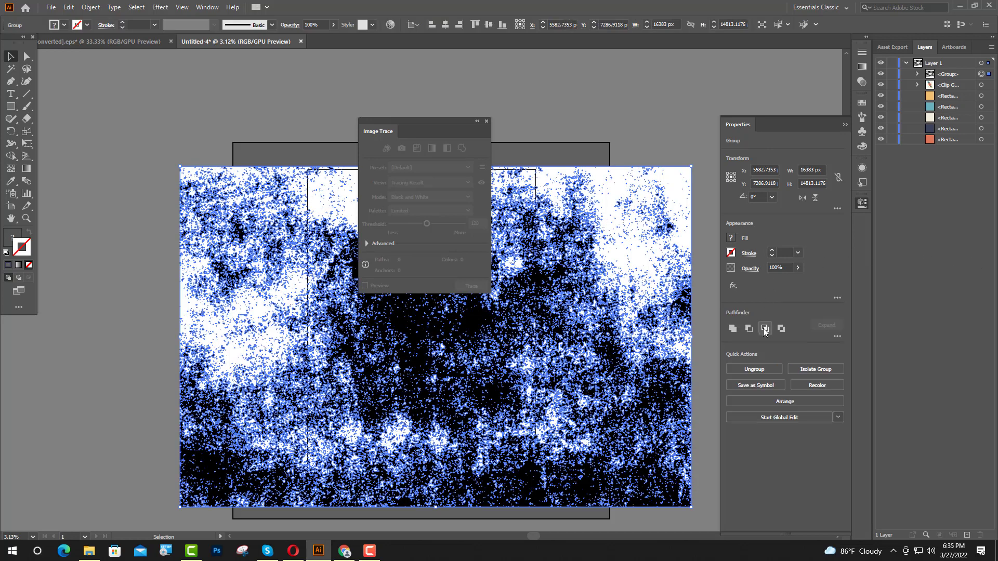
# Step: Set the texture to Soft Light at 50% opacity and narrow it from the right edge
pyautogui.click(750, 269)
pyautogui.click(689, 289)
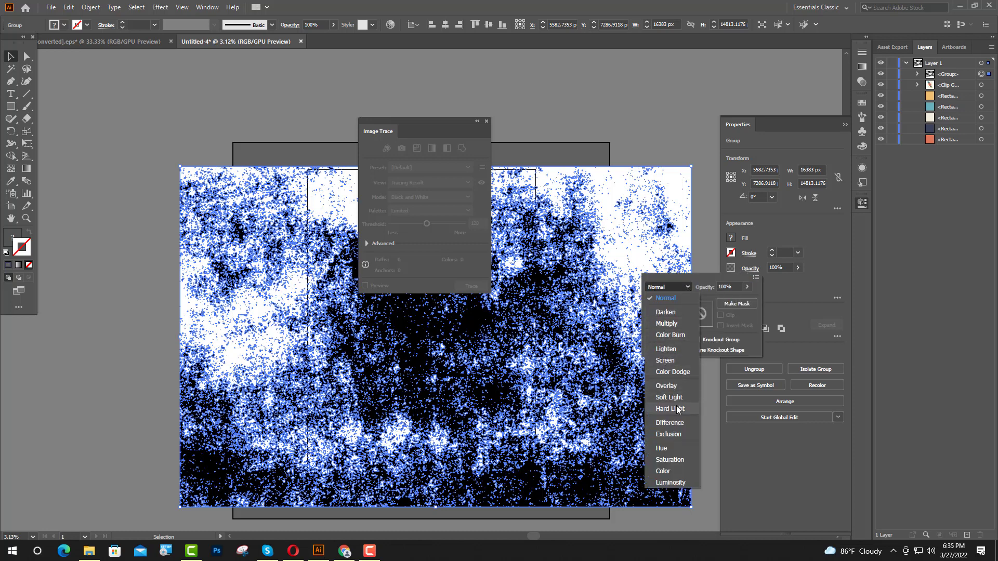
pyautogui.press('Escape')
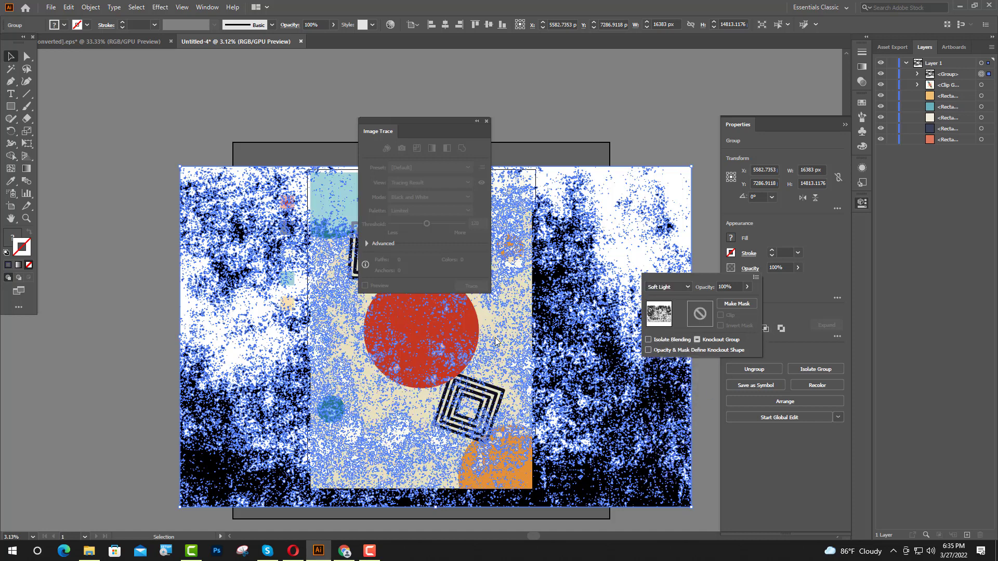
pyautogui.click(723, 288)
pyautogui.write('50')
pyautogui.press('Return')
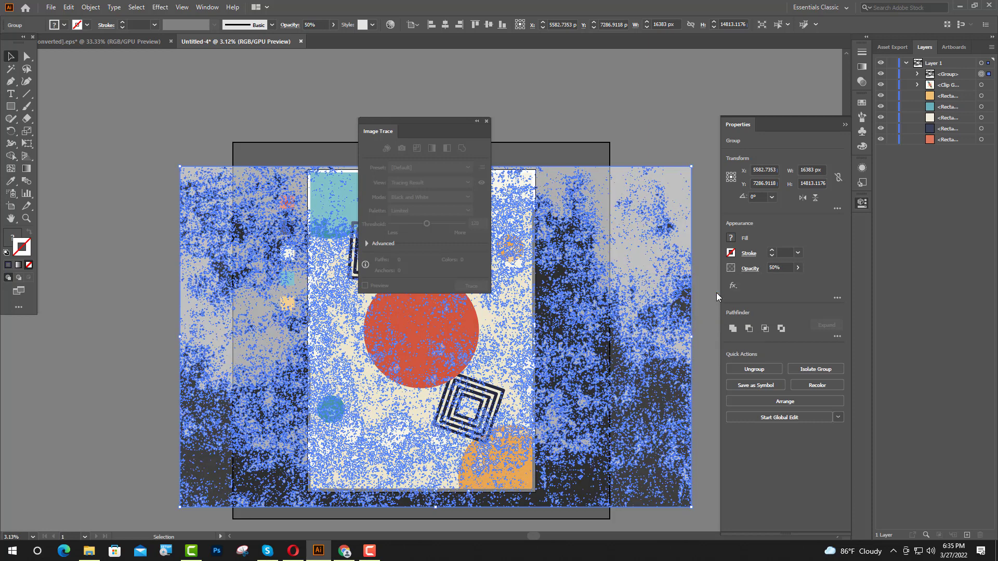
pyautogui.click(488, 123)
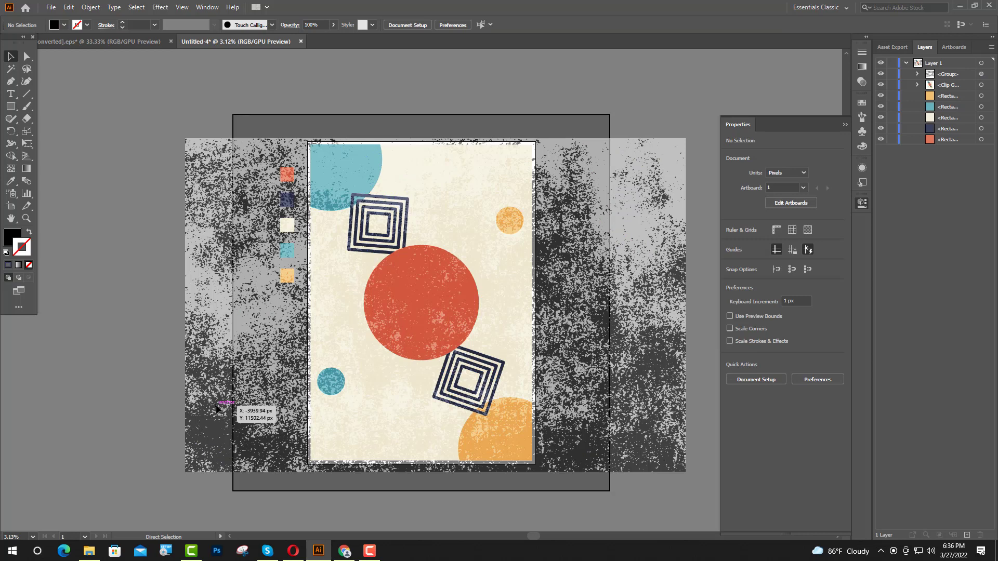
pyautogui.moveTo(691, 308); pyautogui.dragTo(629, 303)
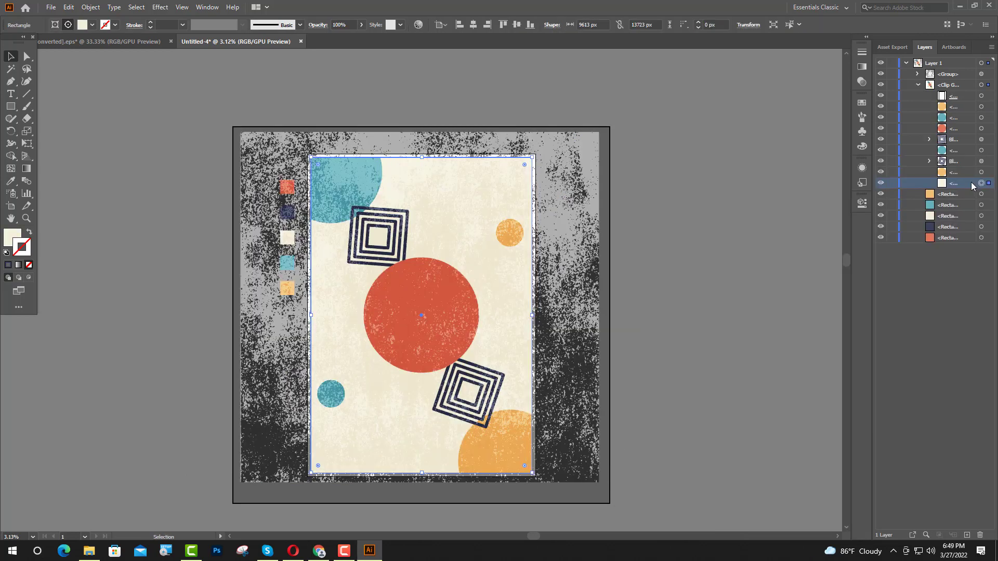
# Step: Duplicate the cream background rectangle above the texture in Layers and clip all artwork to it
pyautogui.hotkey('ctrl', 'f')
pyautogui.moveTo(972, 187); pyautogui.dragTo(936, 65)
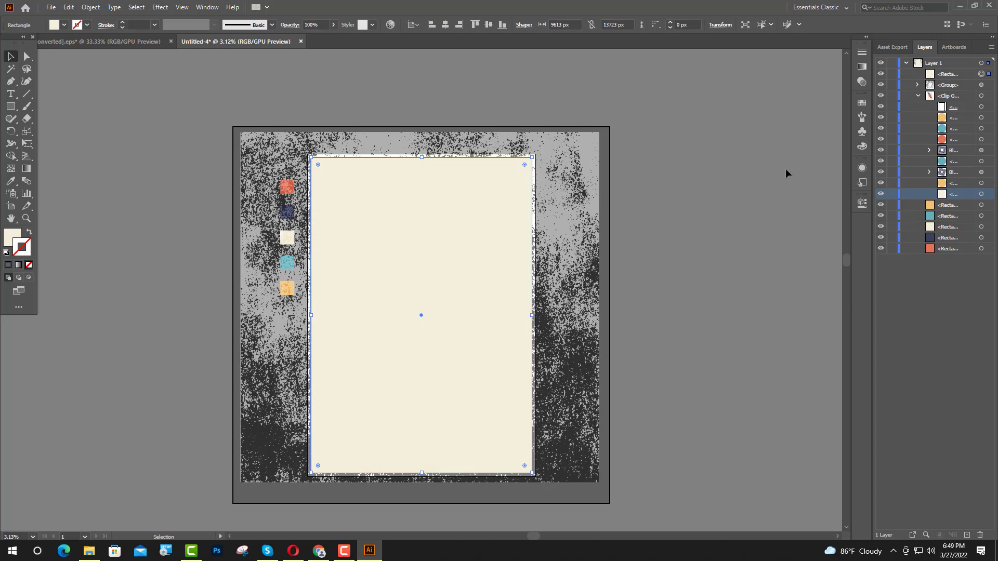
pyautogui.click(917, 96)
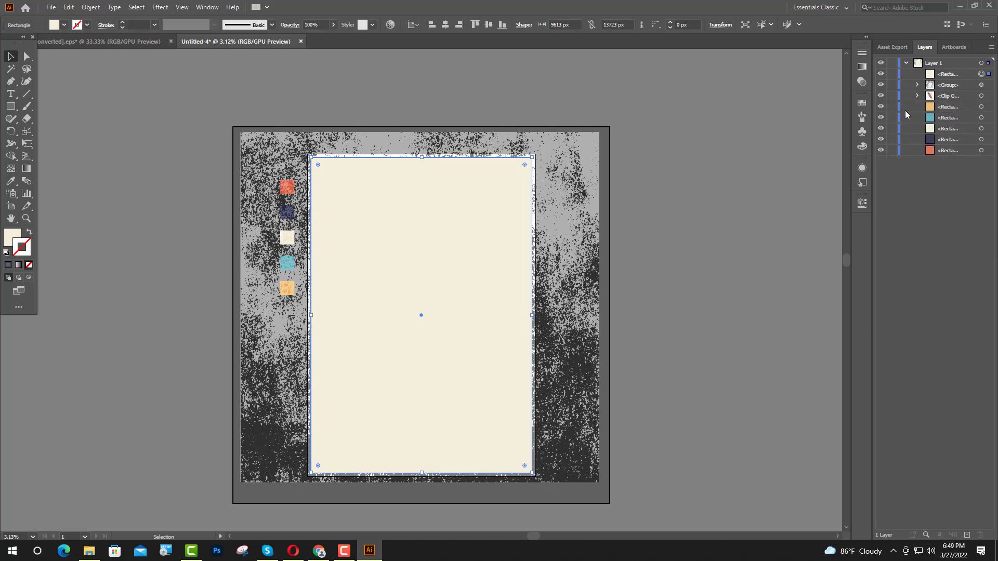
pyautogui.press('a')
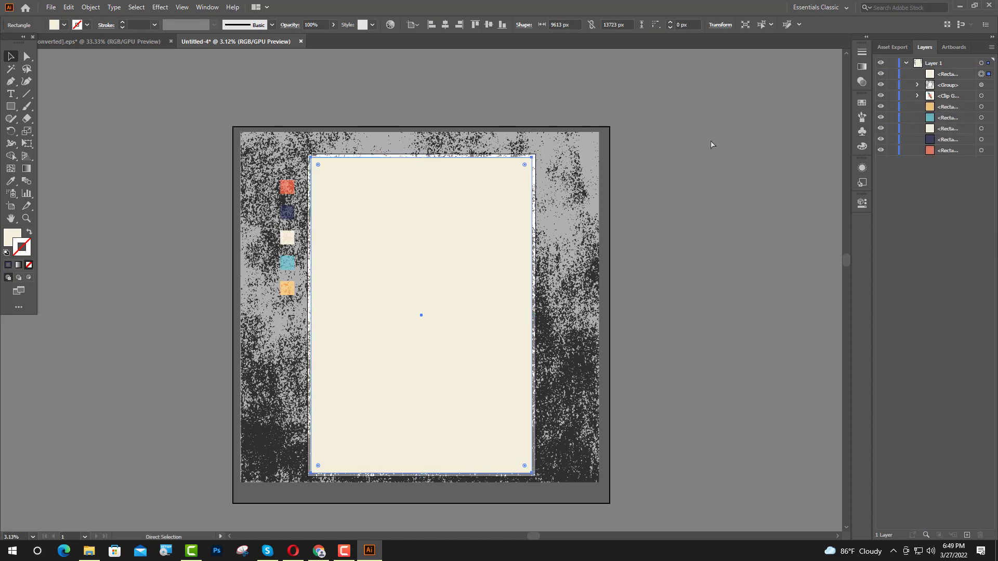
pyautogui.press('v')
pyautogui.hotkey('ctrl', 'a')
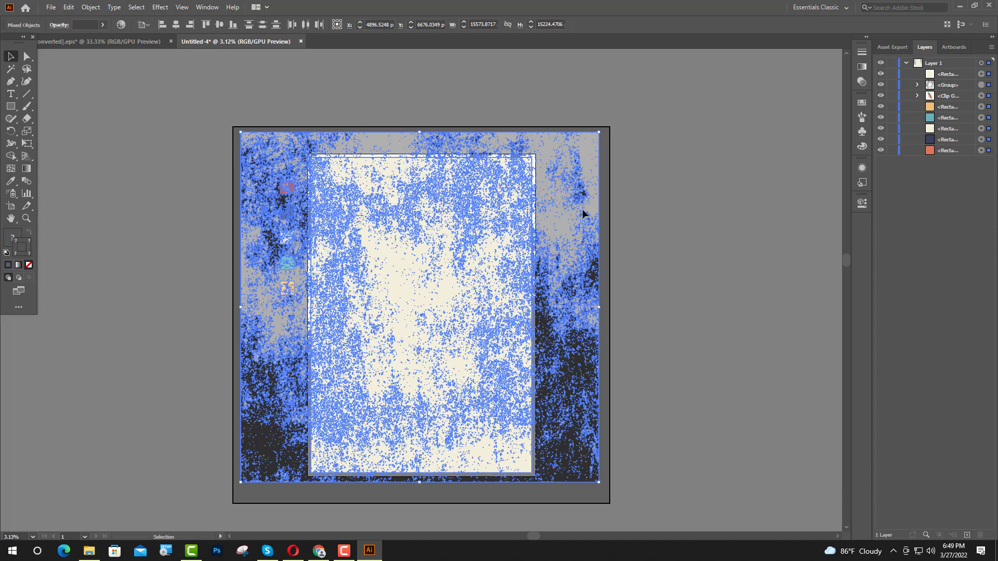
pyautogui.hotkey('ctrl', 'z')
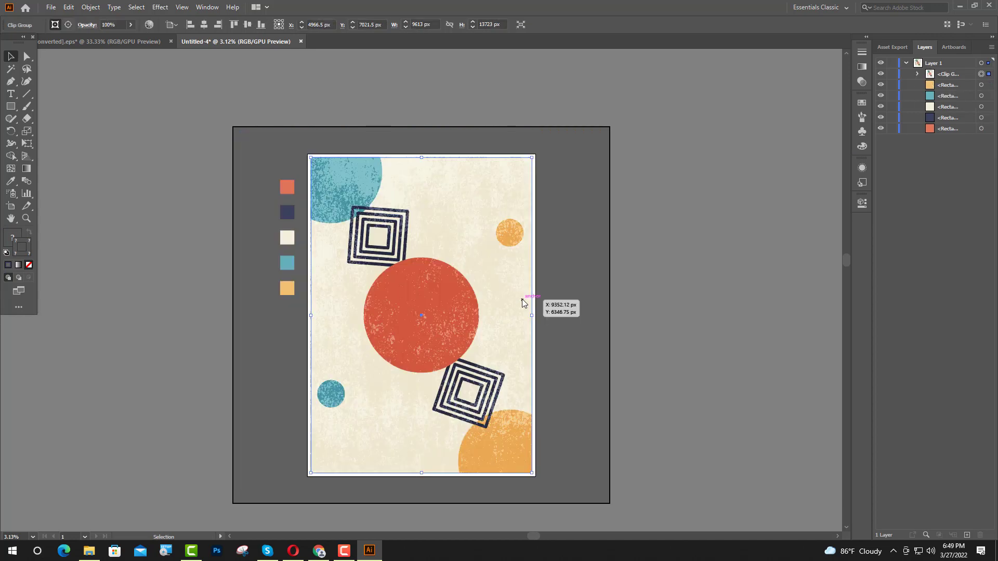